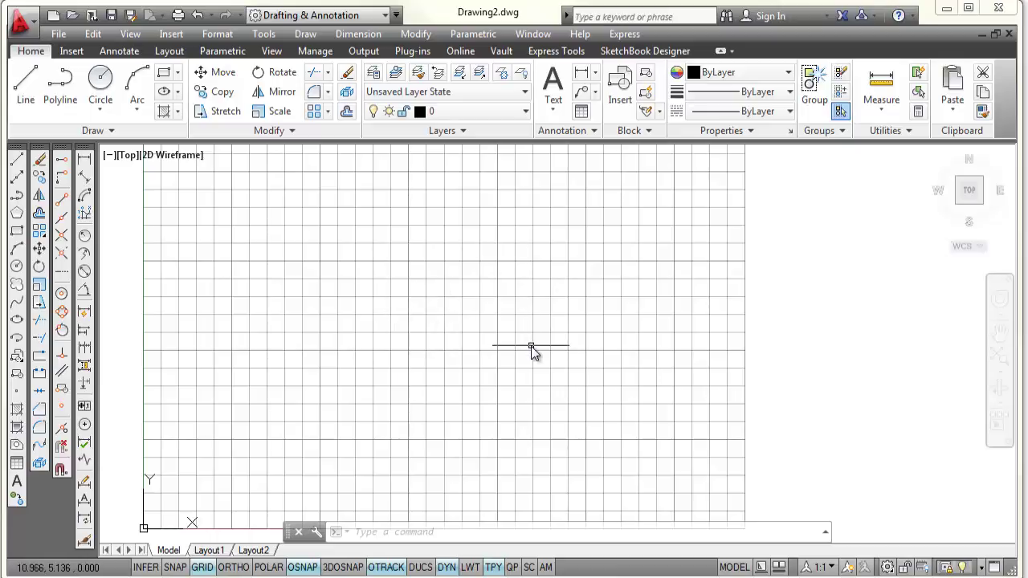
- Draw a closed six-corner line outline with an inner notch, ending back at the first corner
left_click(26, 84)
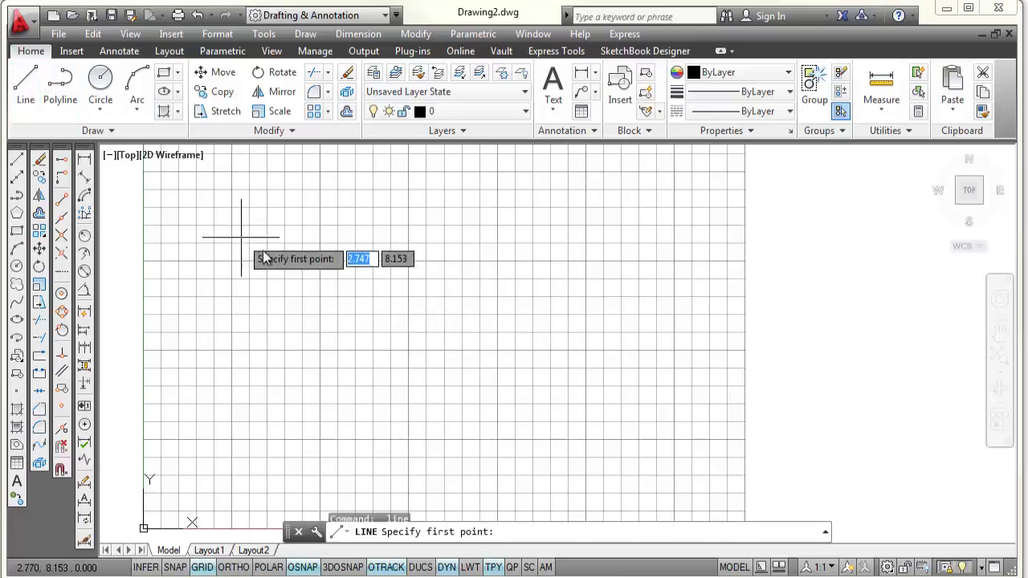
left_click(286, 274)
left_click(509, 216)
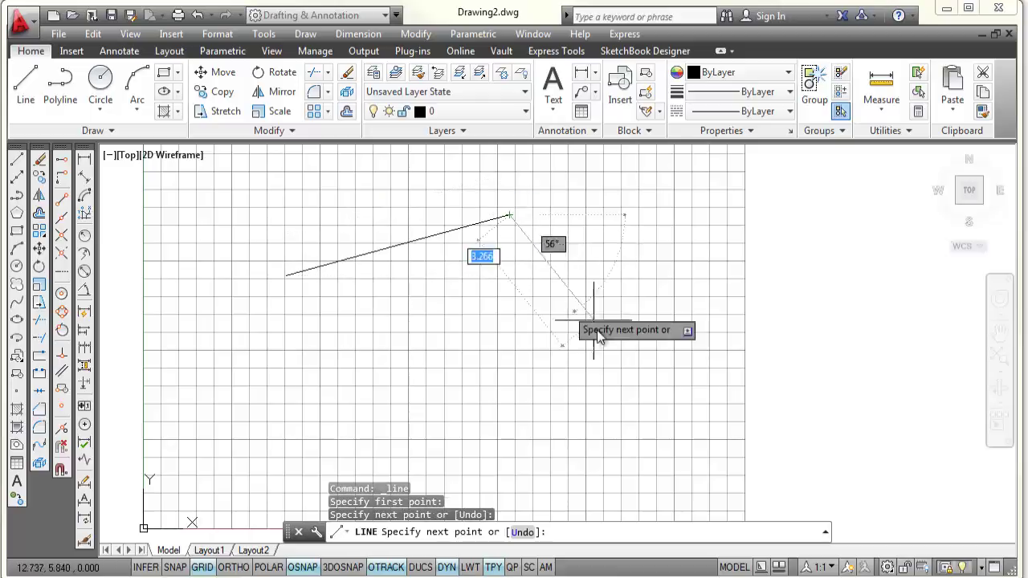
left_click(601, 335)
left_click(440, 373)
left_click(406, 309)
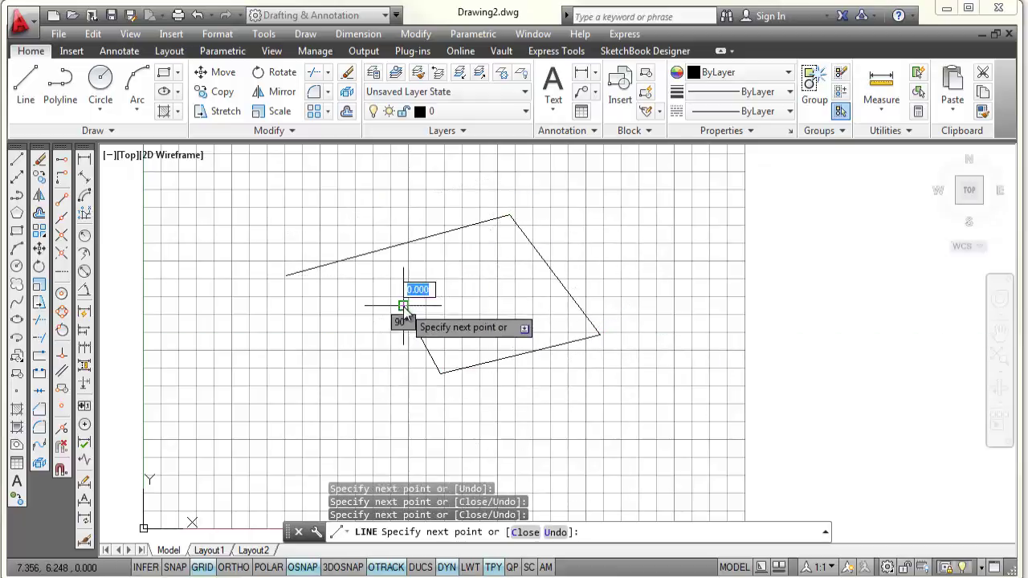
left_click(300, 367)
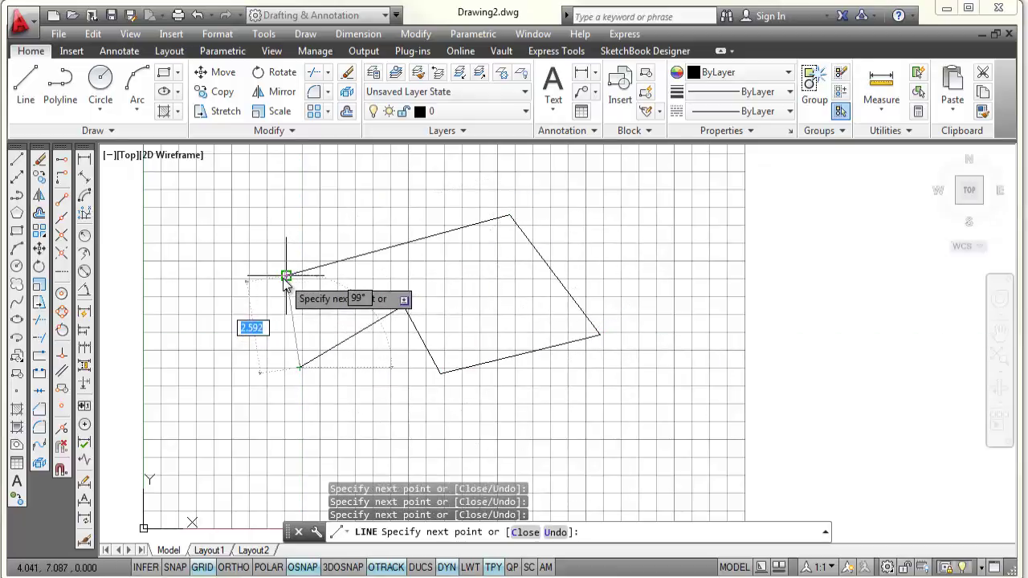
left_click(287, 275)
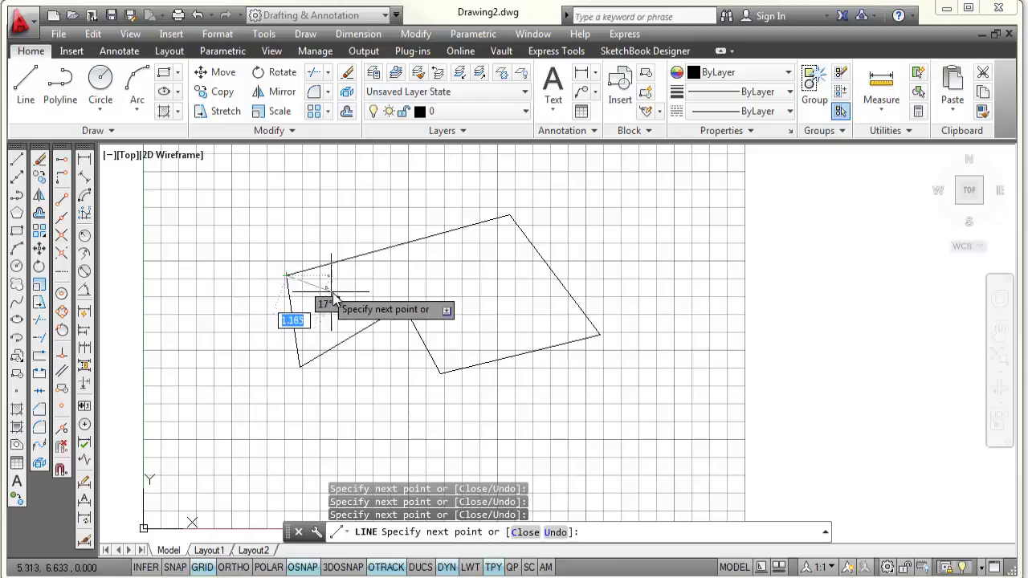
key("Escape")
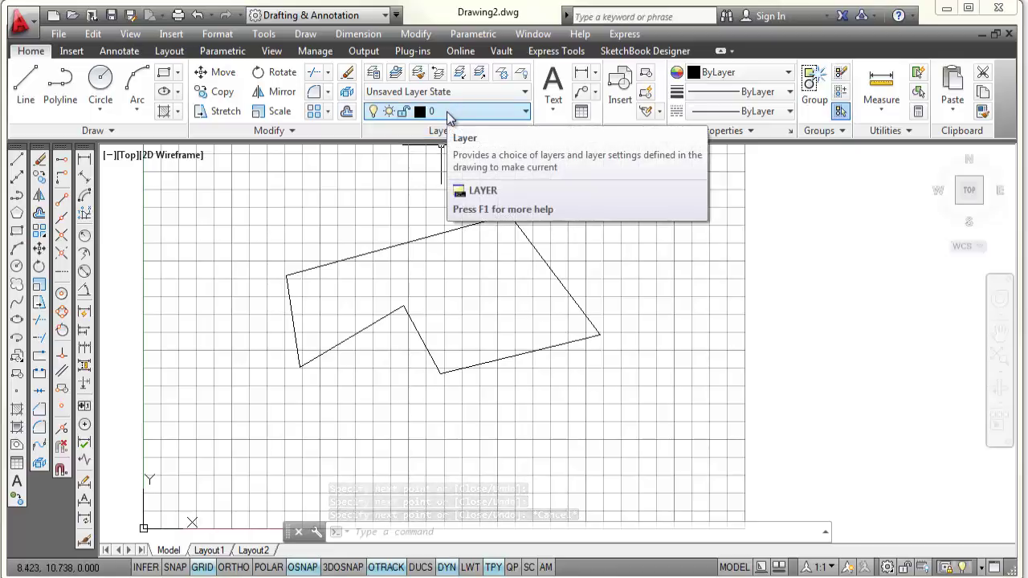
- Check the layer list, then open the Layer Properties Manager and position it over the drawing
left_click(527, 114)
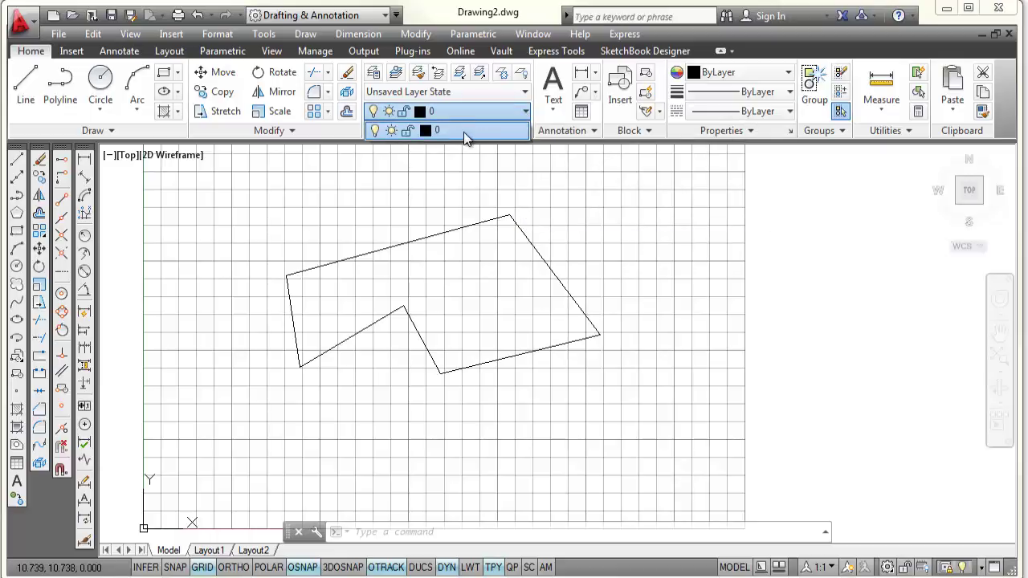
left_click(563, 201)
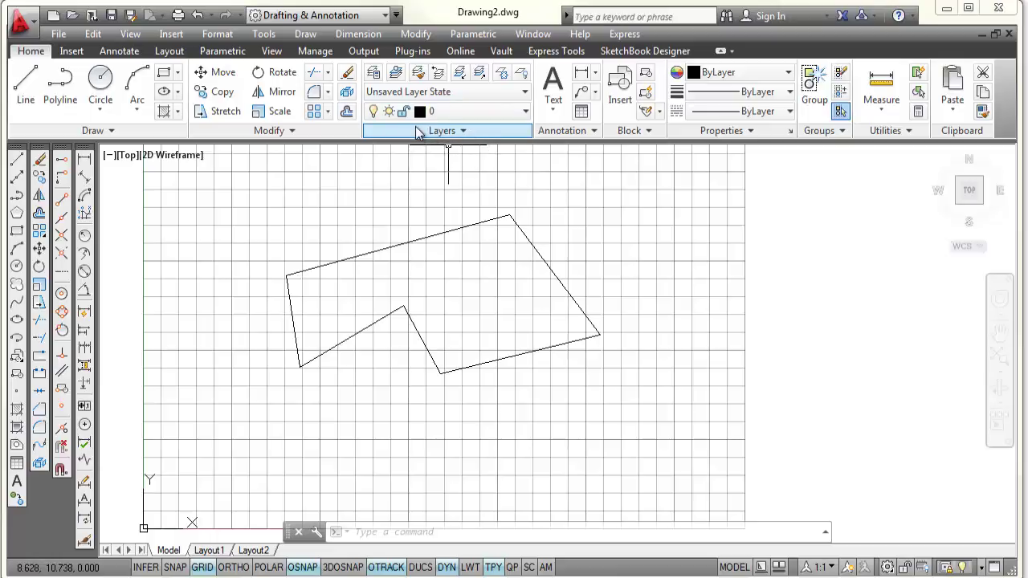
left_click(374, 74)
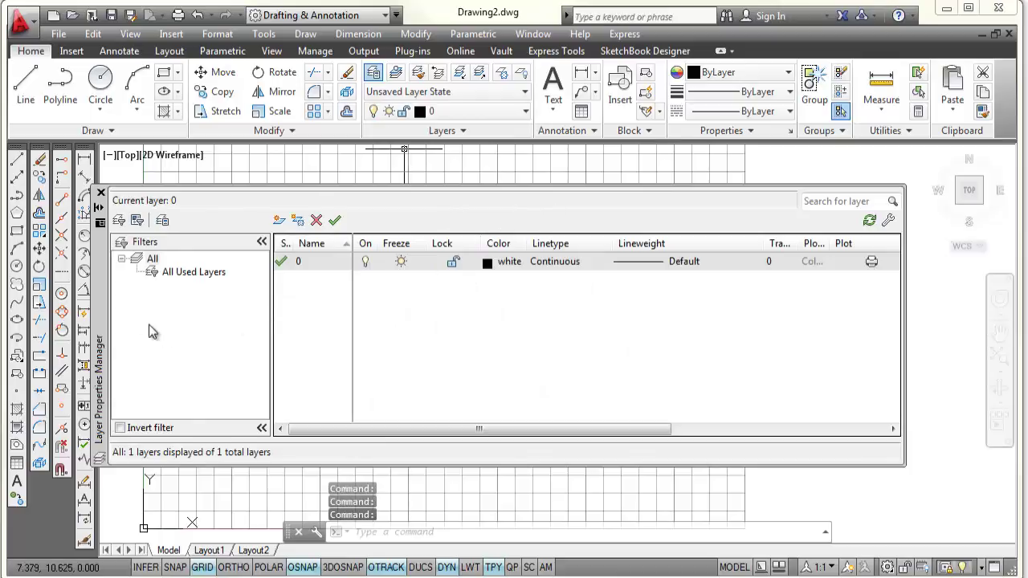
left_click_drag(99, 318, 155, 318)
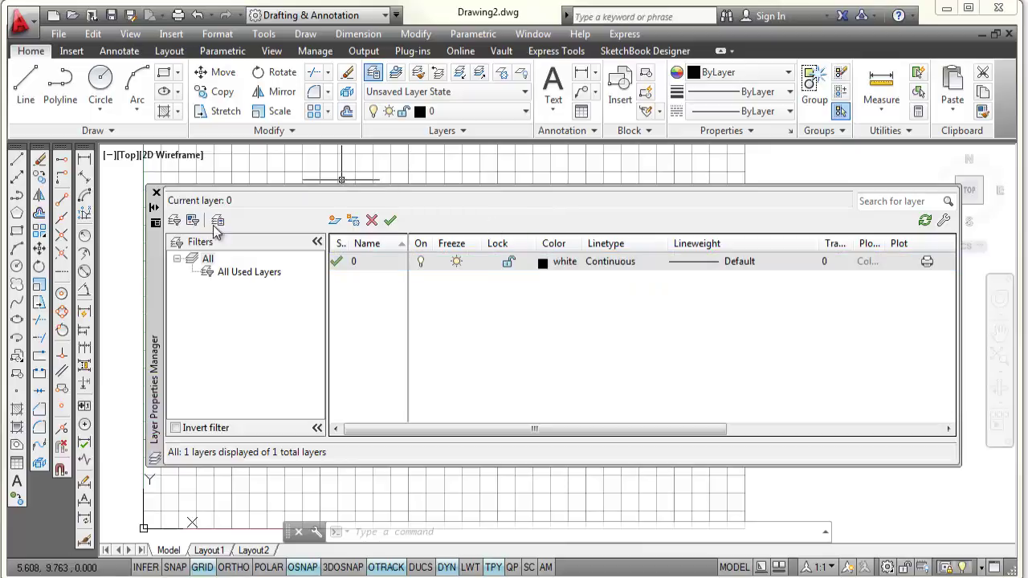
mouse_move(156, 280)
left_mouse_down()
mouse_move(174, 440)
mouse_move(165, 297)
left_mouse_up()
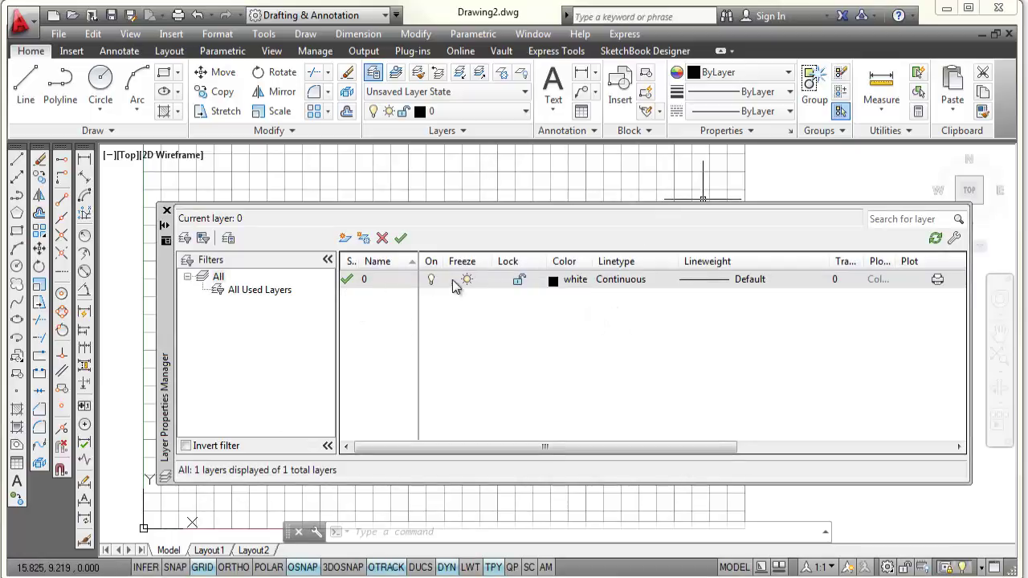
- Add a new layer, rename it Object, and assign it the colour red
left_click(345, 239)
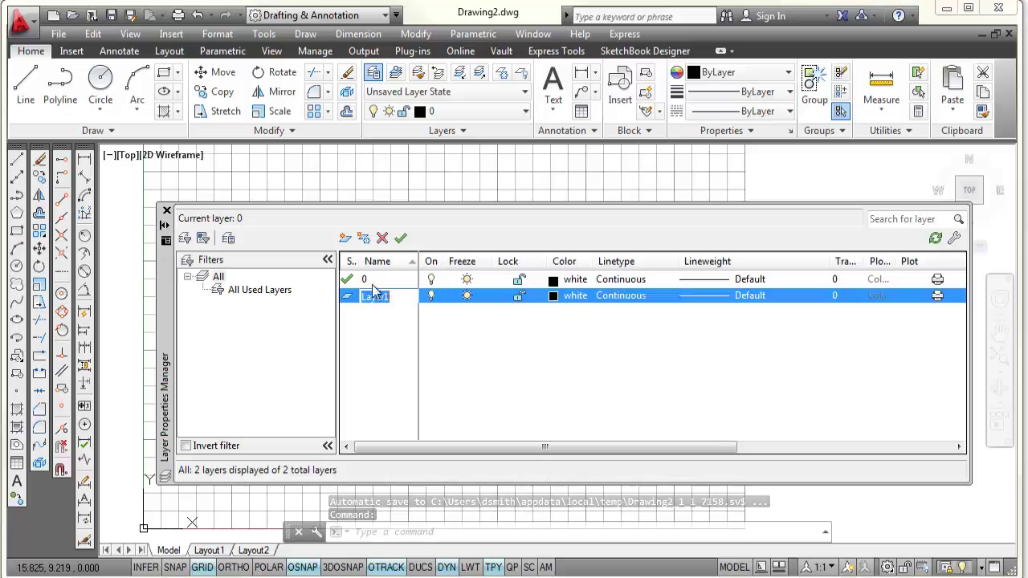
left_click_drag(401, 297, 362, 301)
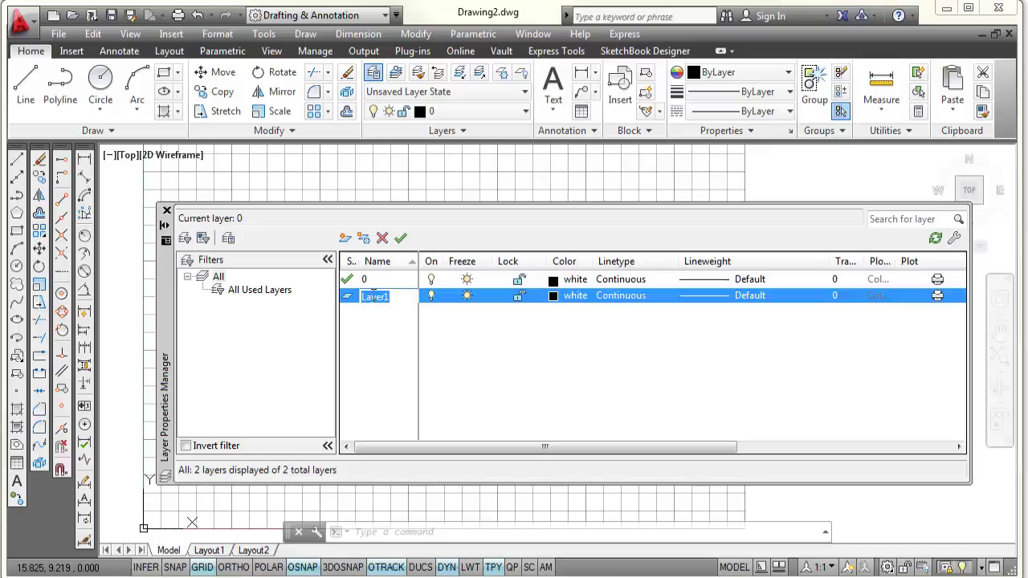
type("0")
left_click(580, 295)
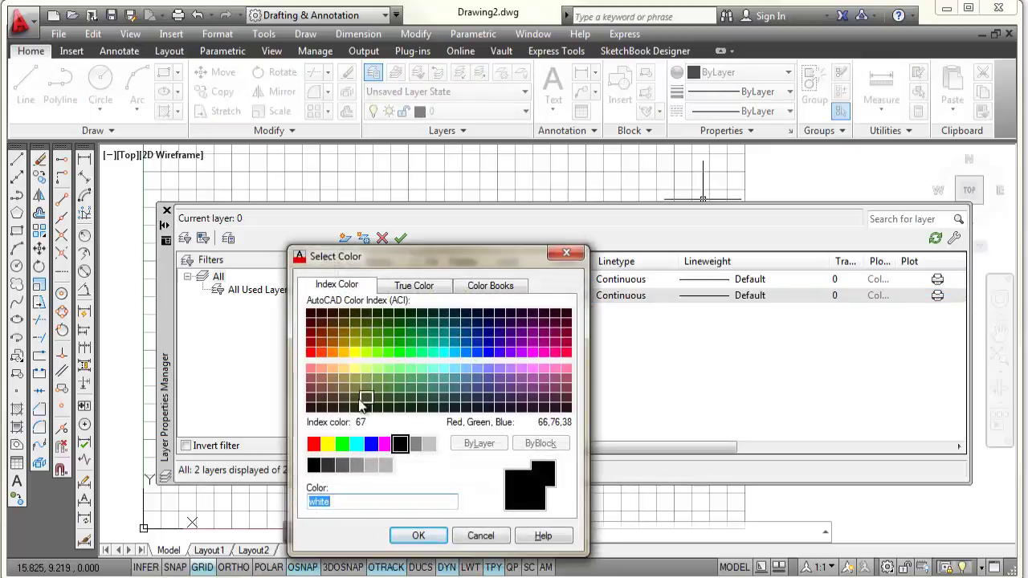
left_click(314, 445)
left_click(419, 535)
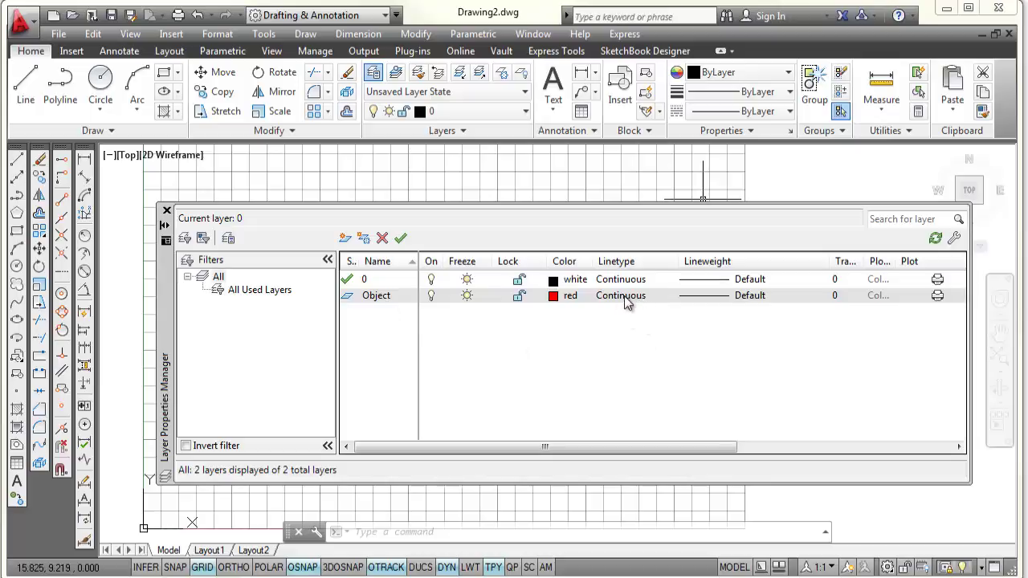
- Give the Object layer a 0.50 mm lineweight, then add a new layer inheriting its settings
left_click(751, 296)
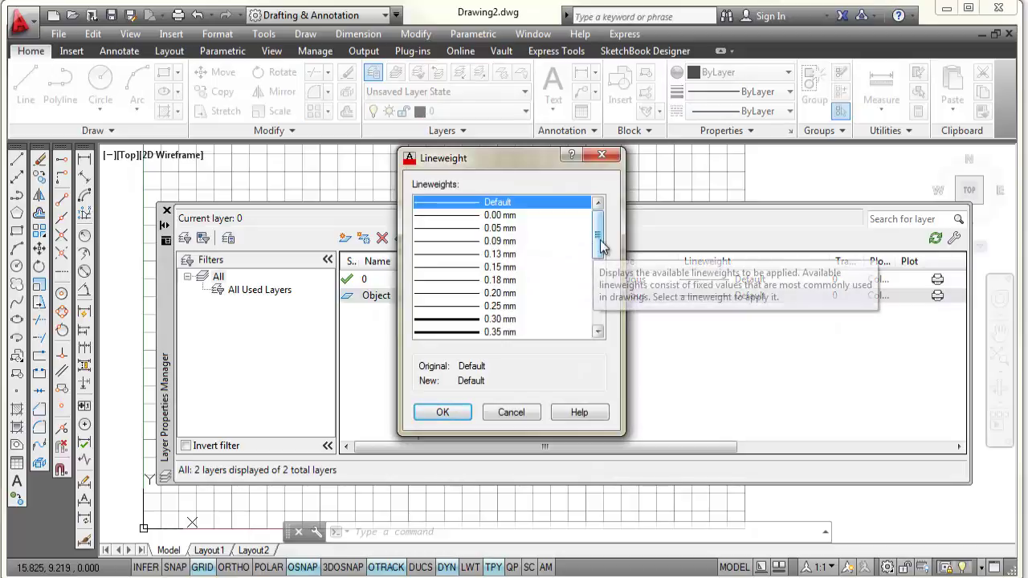
left_click_drag(600, 247, 605, 272)
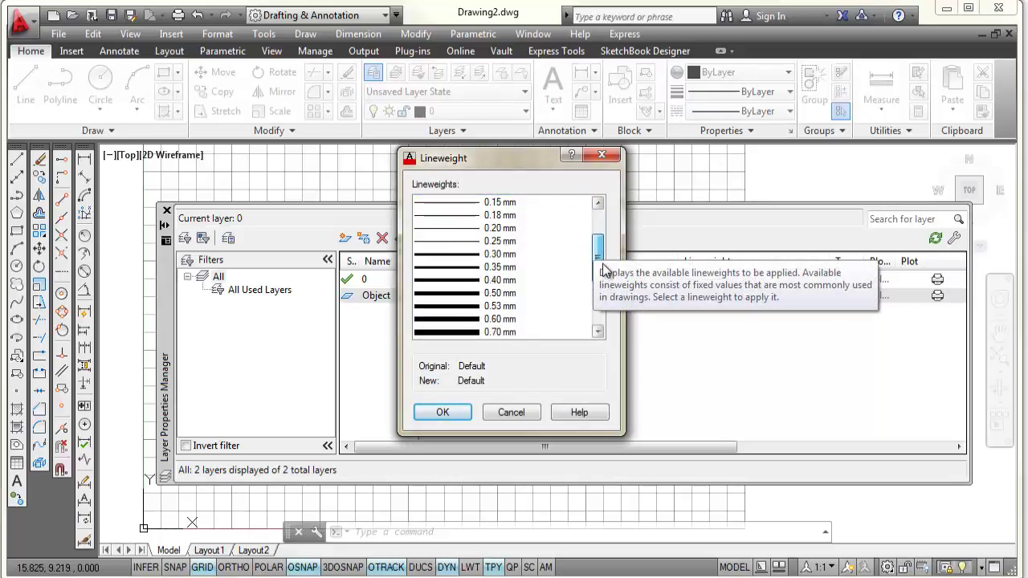
left_click(508, 294)
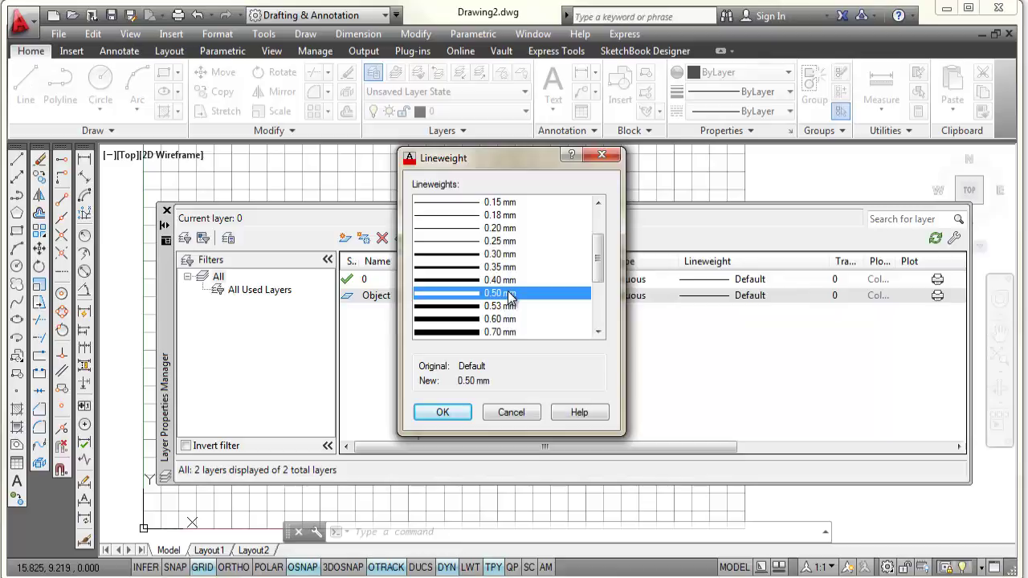
left_click(444, 416)
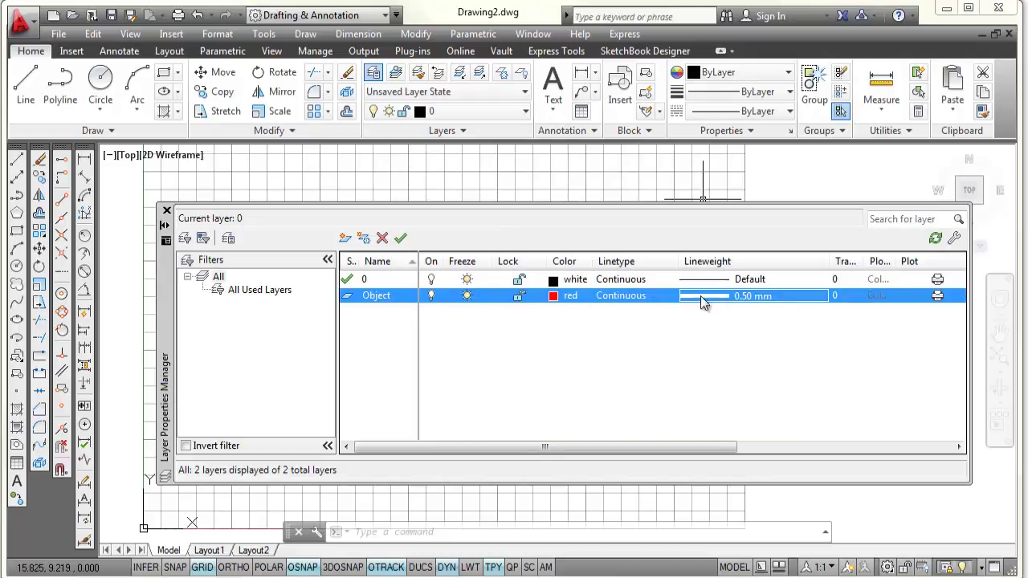
left_click(345, 239)
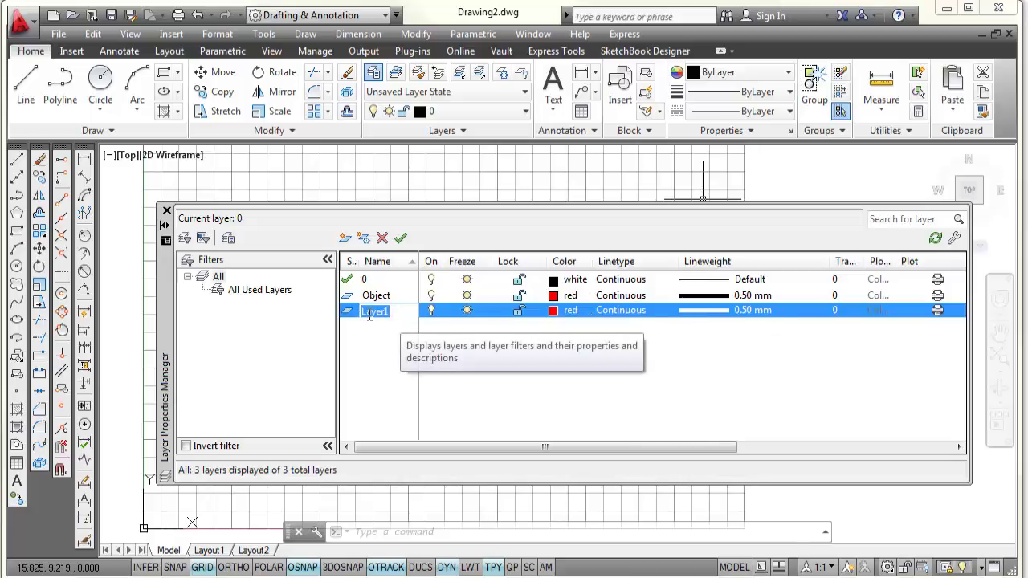
- Name the new layer Hidden and set its colour to blue
type("Hidden")
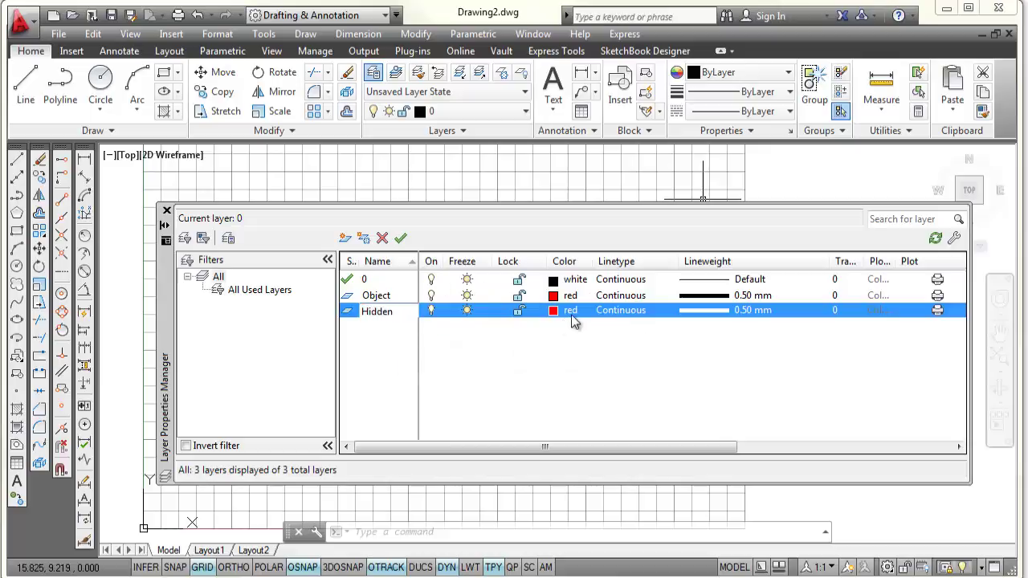
left_click(572, 314)
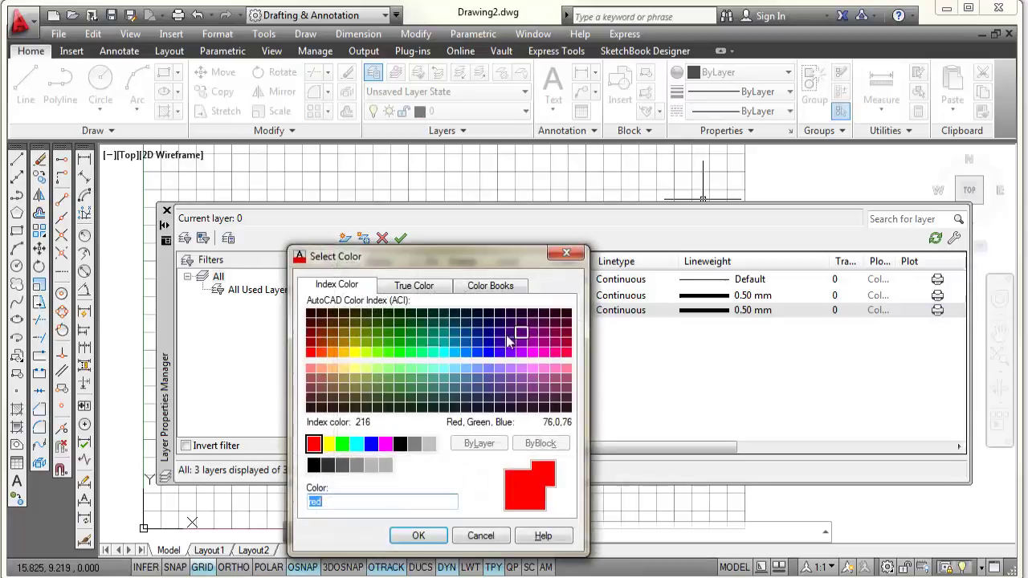
left_click(370, 444)
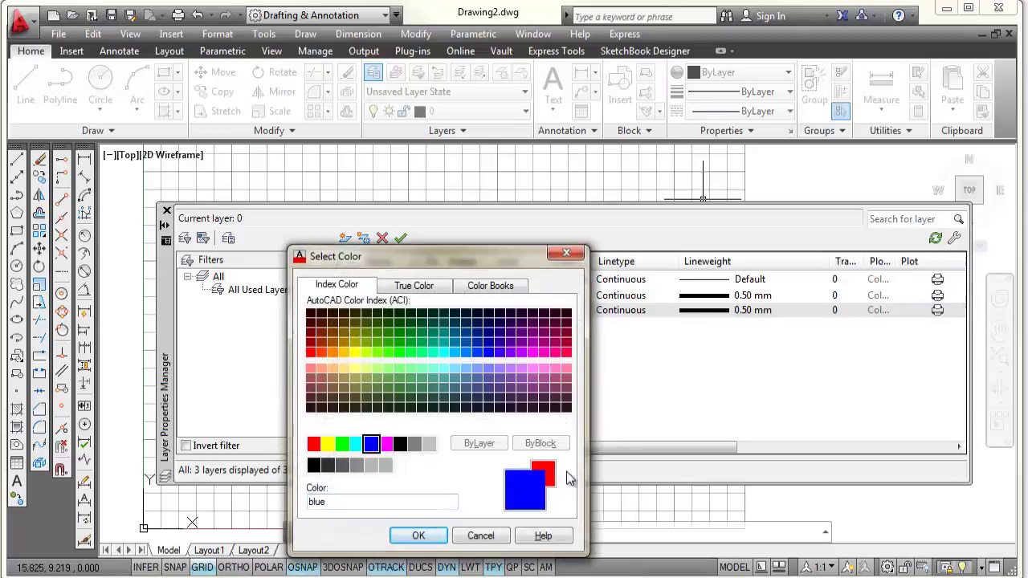
left_click(421, 536)
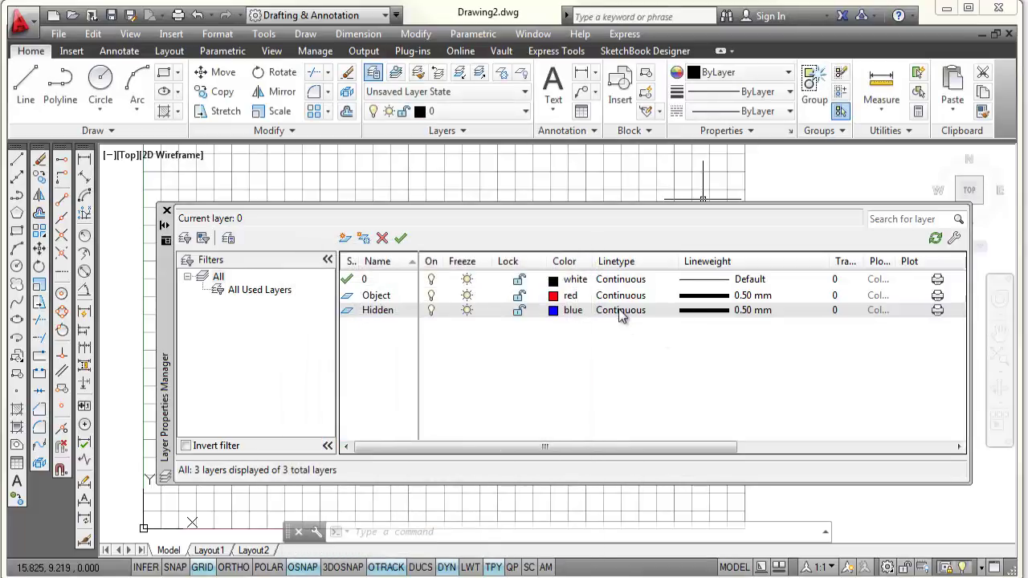
- Load the HIDDEN linetype and assign it to the Hidden layer
left_click(621, 311)
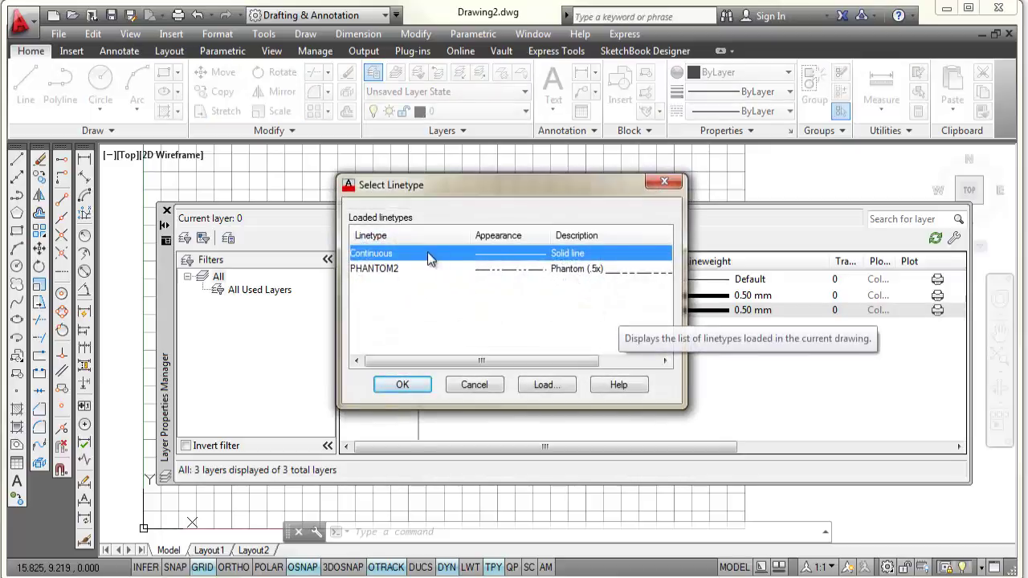
left_click(545, 386)
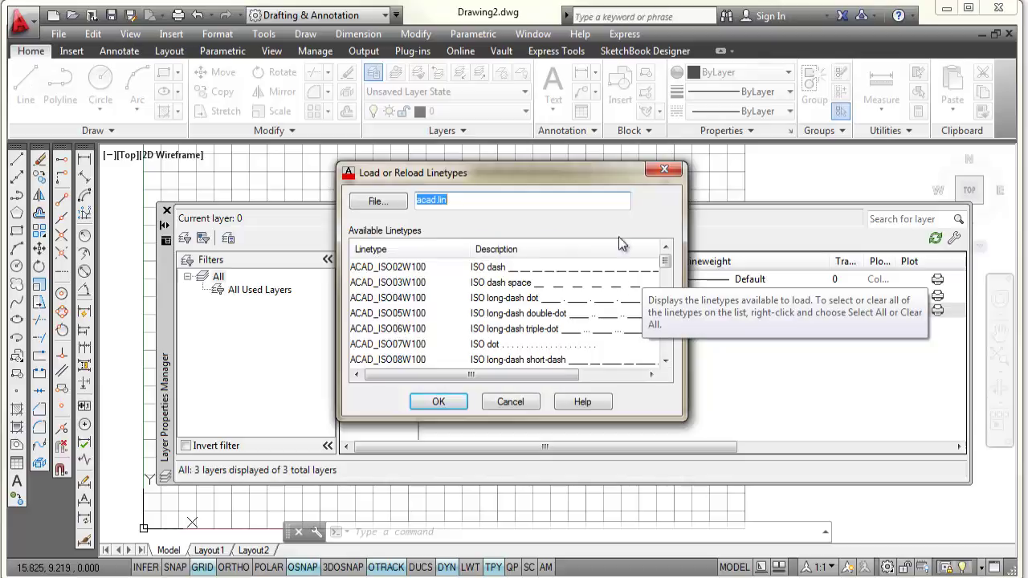
left_click_drag(665, 262, 660, 333)
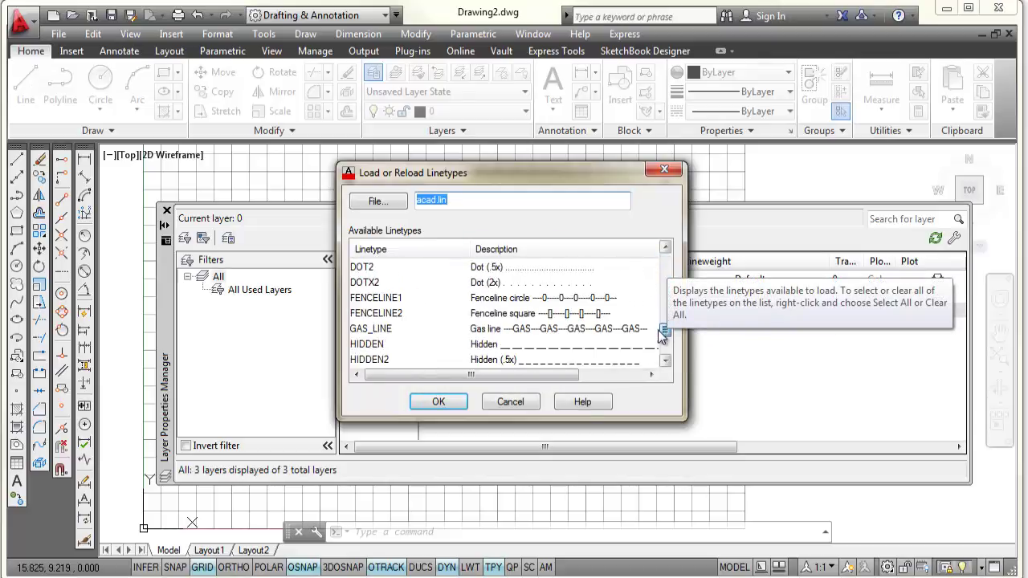
left_click(368, 330)
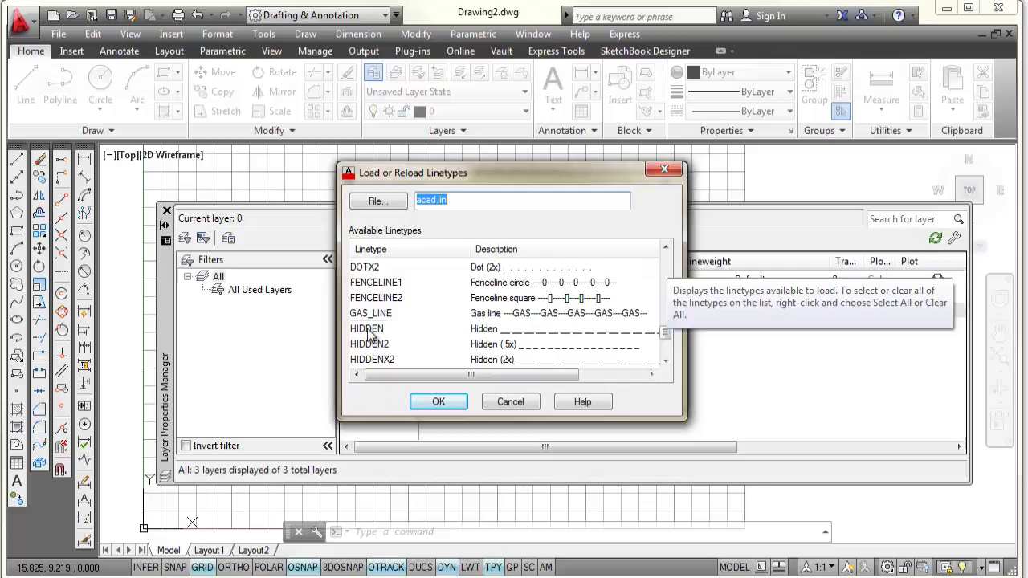
left_click(435, 402)
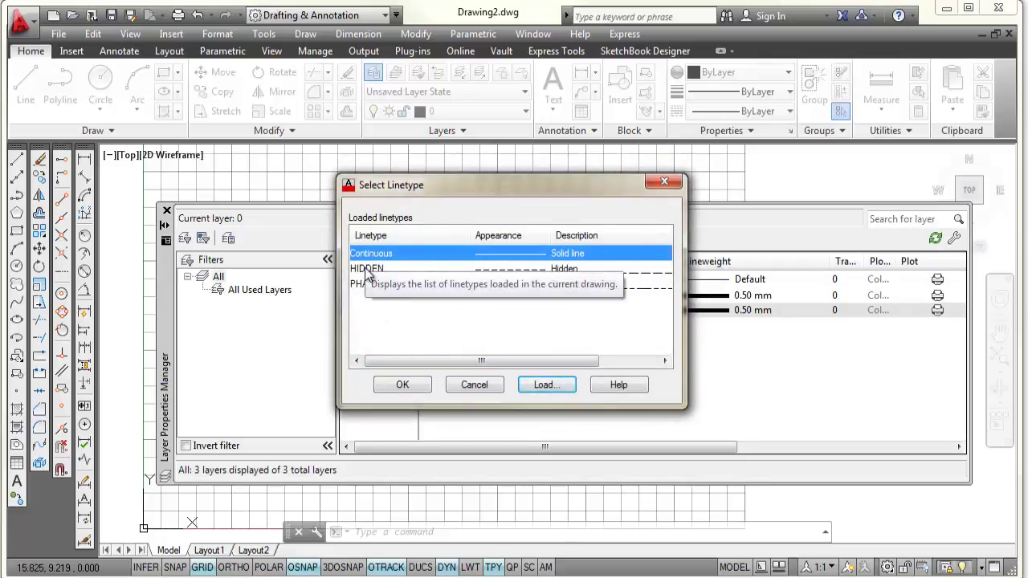
left_click(371, 270)
left_click(403, 386)
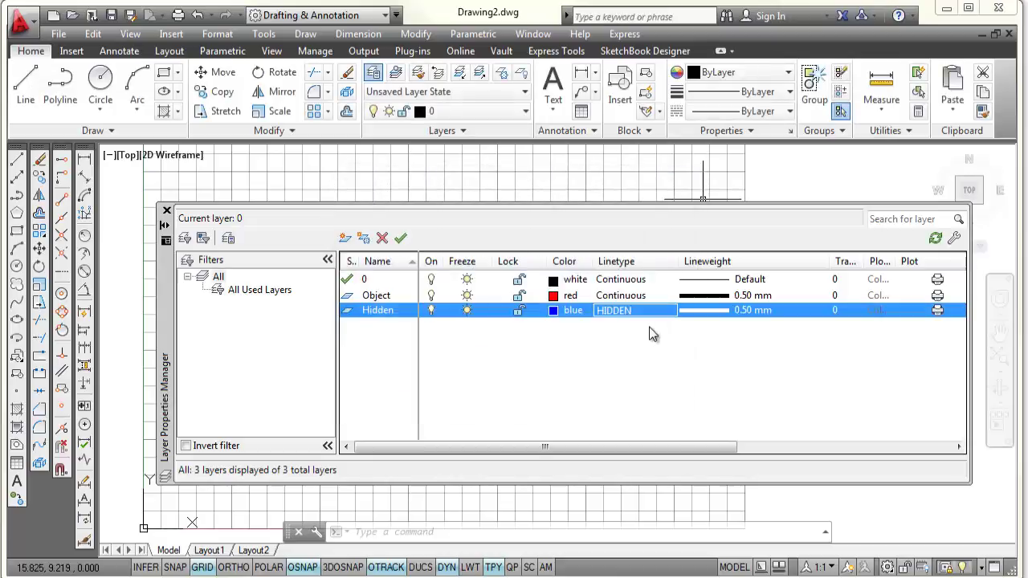
- Set the Hidden layer's lineweight to Default
left_click(760, 310)
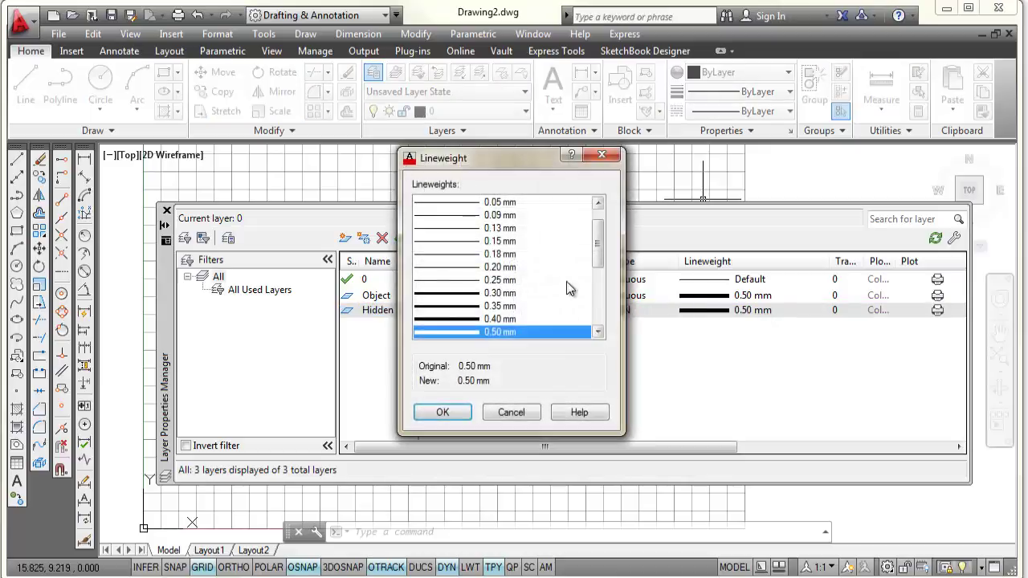
left_click_drag(599, 237, 601, 213)
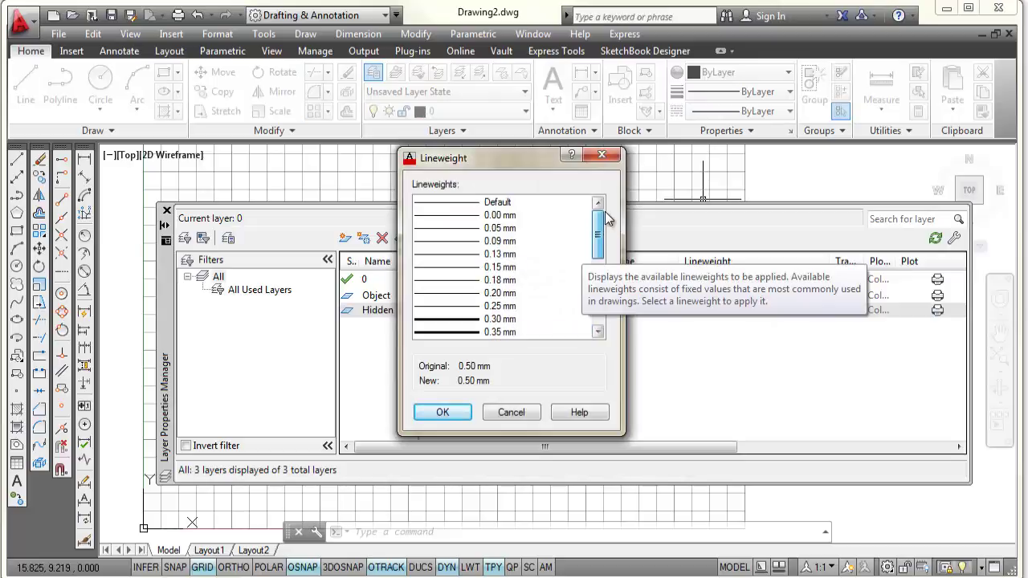
left_click(497, 202)
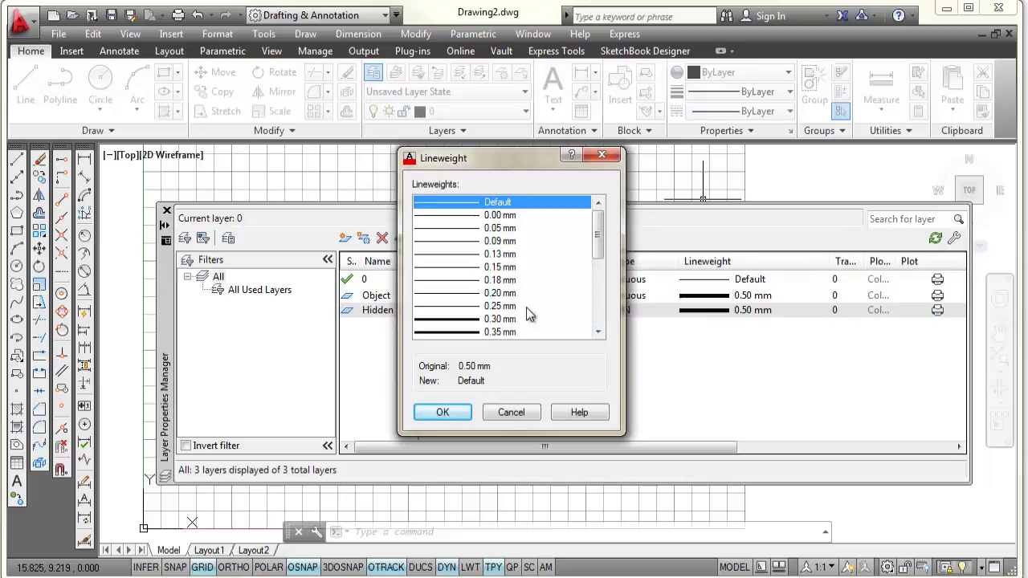
left_click(444, 413)
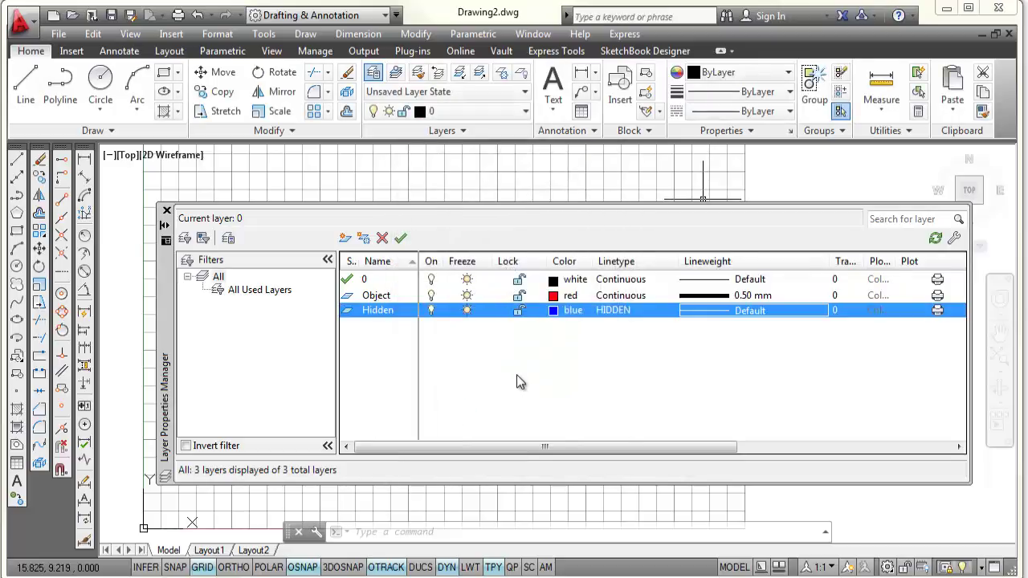
- Add a new Center layer coloured green
left_click(346, 239)
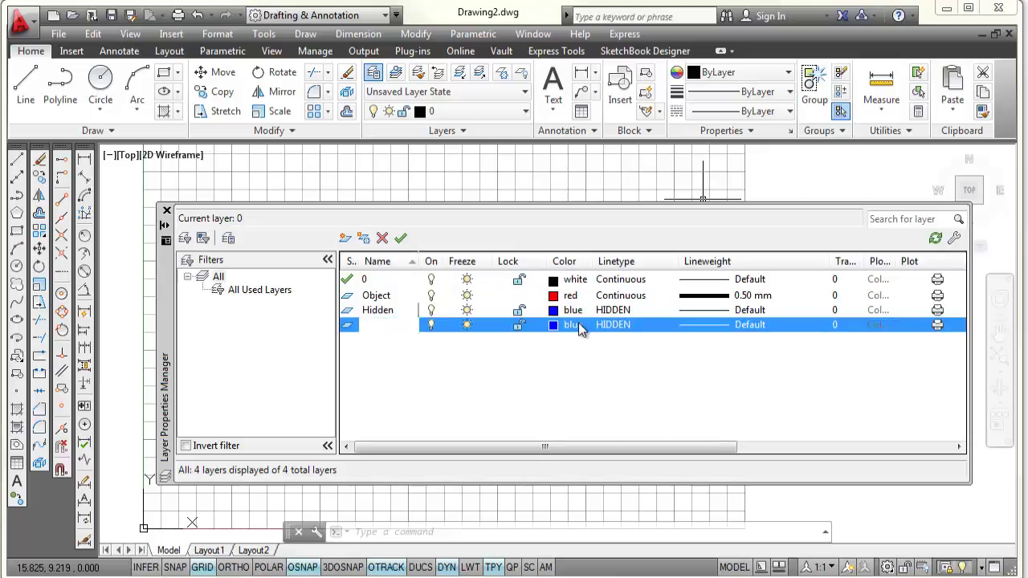
left_click(578, 322)
left_click(343, 445)
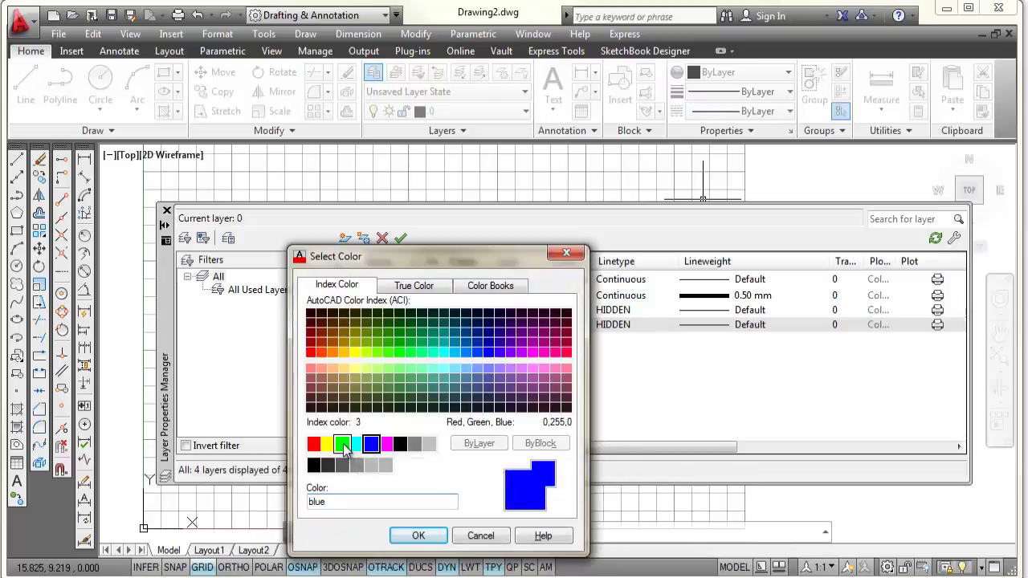
left_click(418, 540)
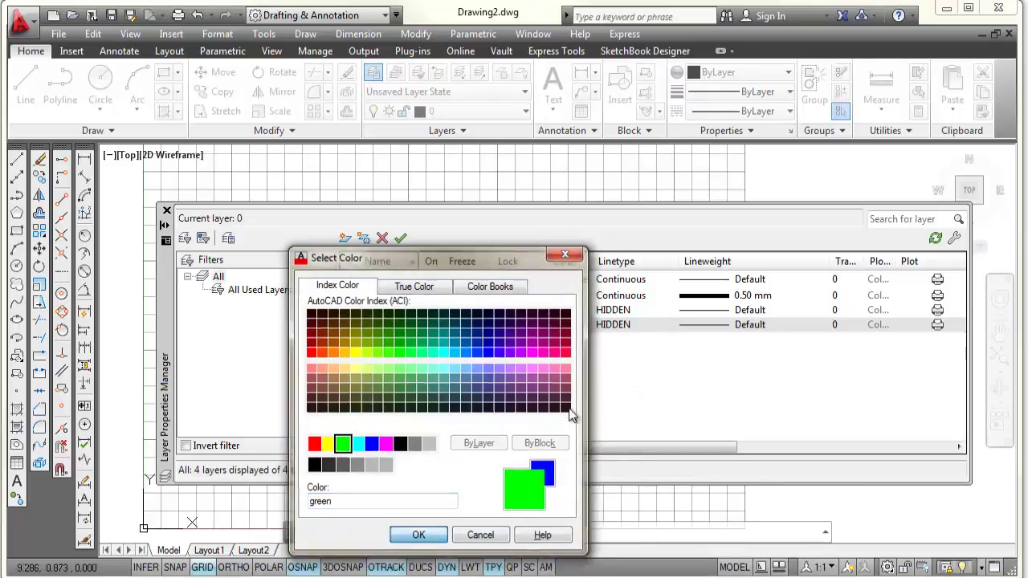
- Load the CENTER linetype, assign it to the Center layer, and close the layer manager
left_click(620, 326)
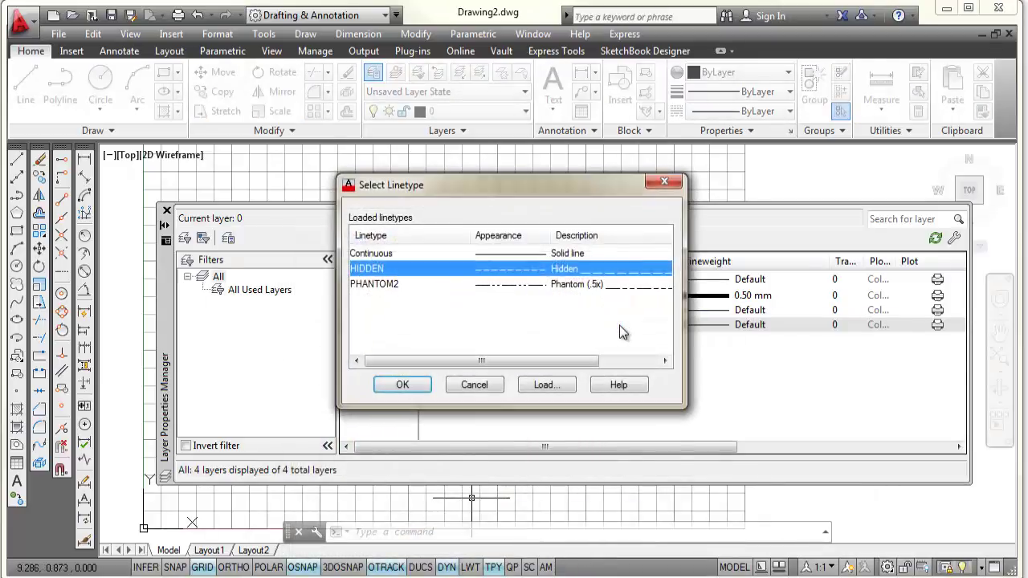
left_click(546, 385)
left_click_drag(666, 262, 666, 302)
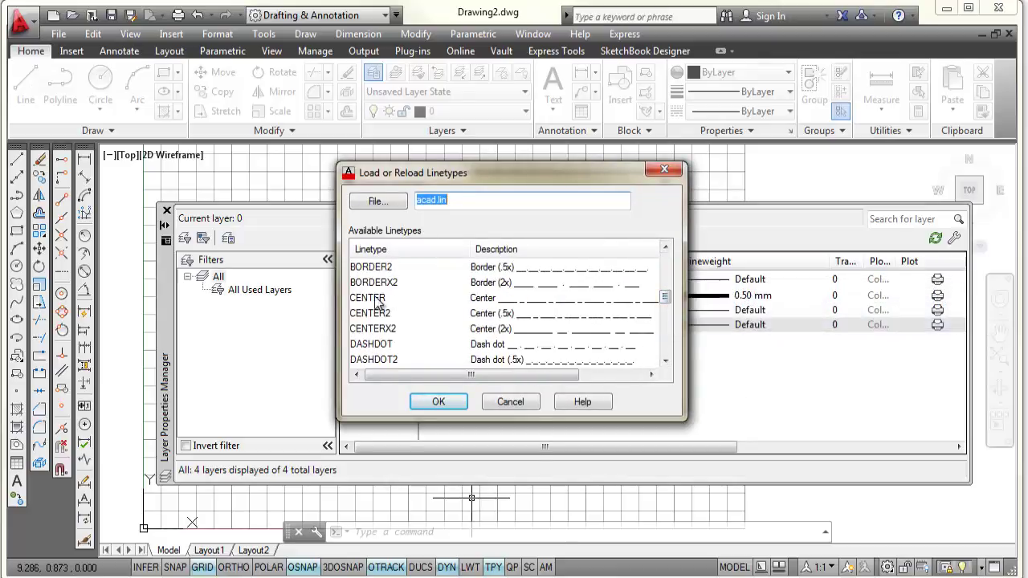
left_click(447, 404)
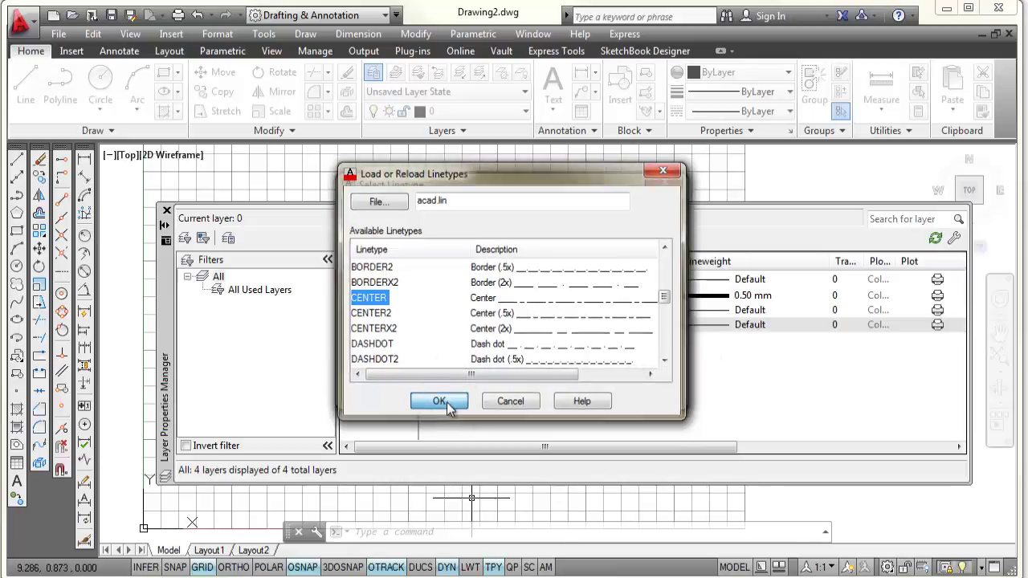
left_click(375, 255)
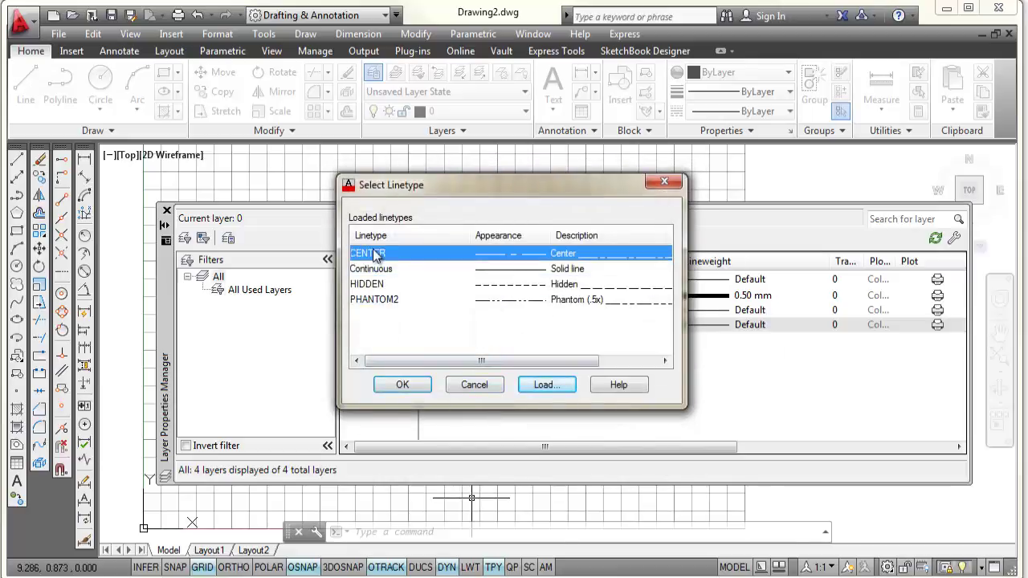
left_click(402, 386)
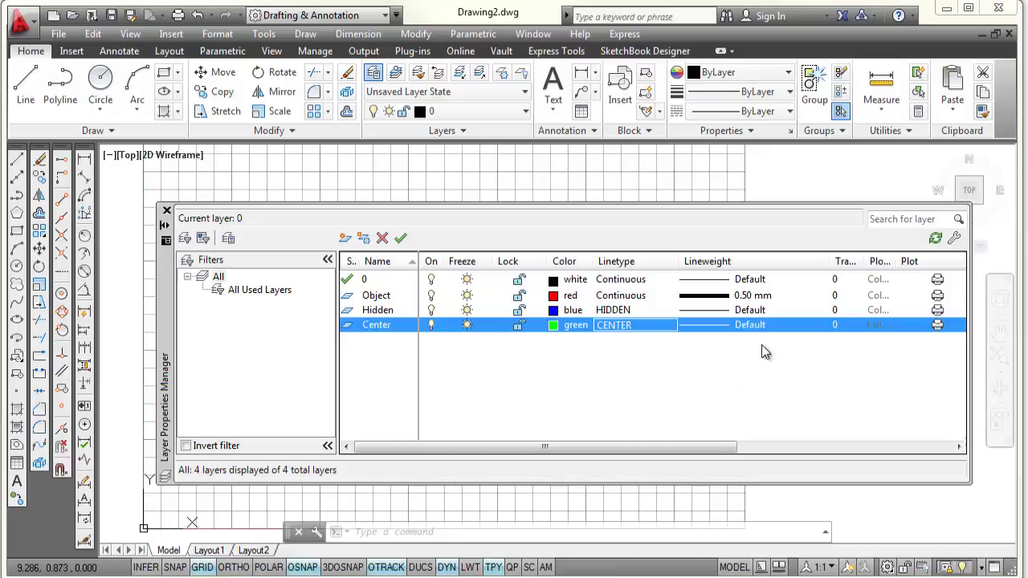
left_click(167, 212)
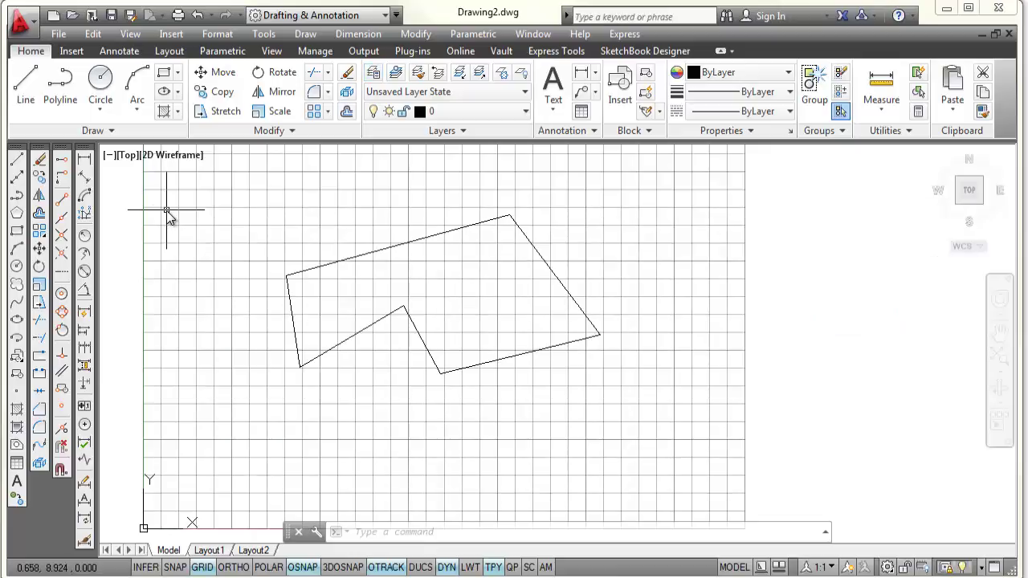
- Make Object the current layer and draw a four-segment red zigzag across the polygon
left_click(526, 114)
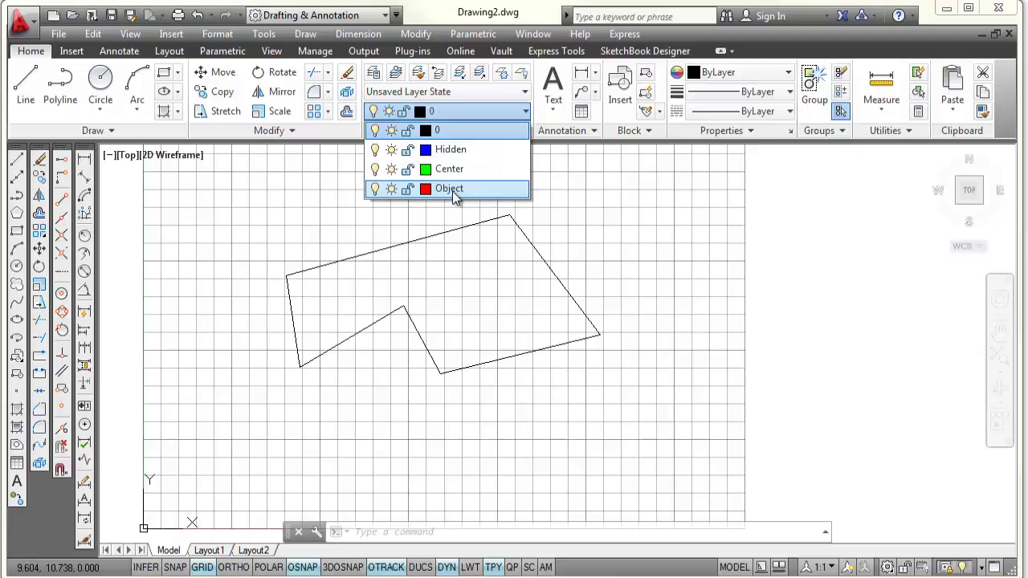
left_click(452, 192)
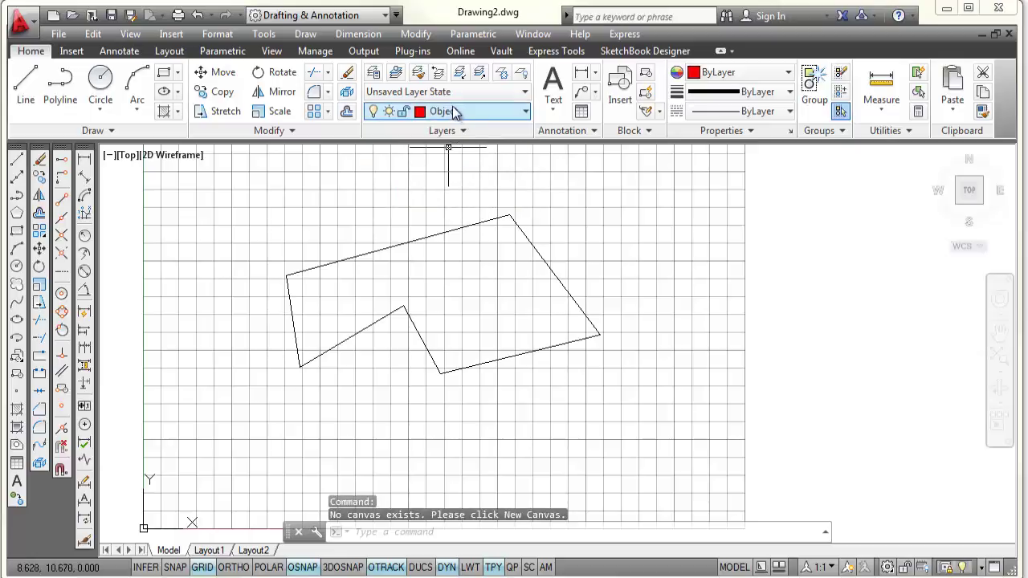
left_click(17, 161)
left_click(258, 187)
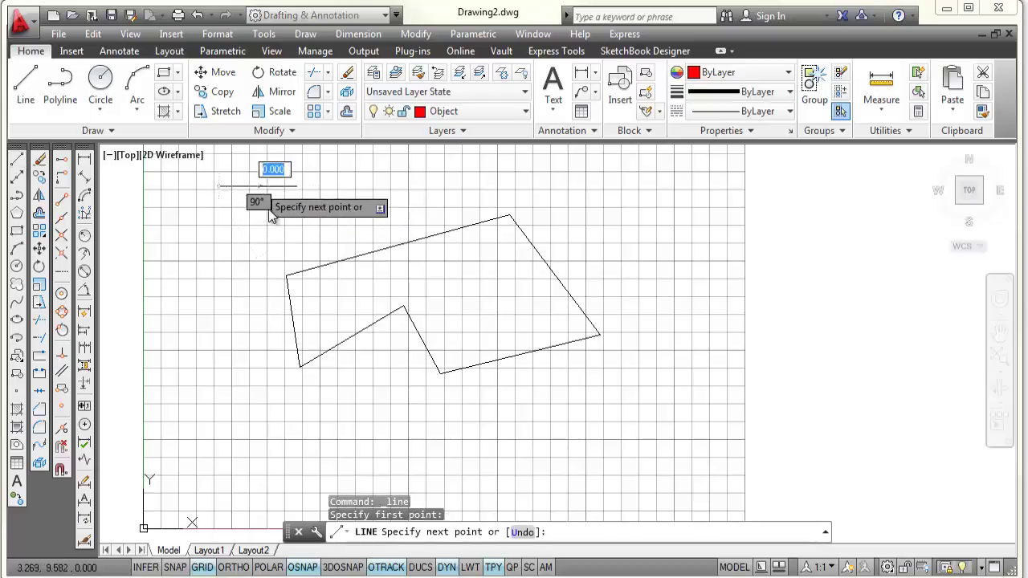
left_click(374, 418)
left_click(606, 231)
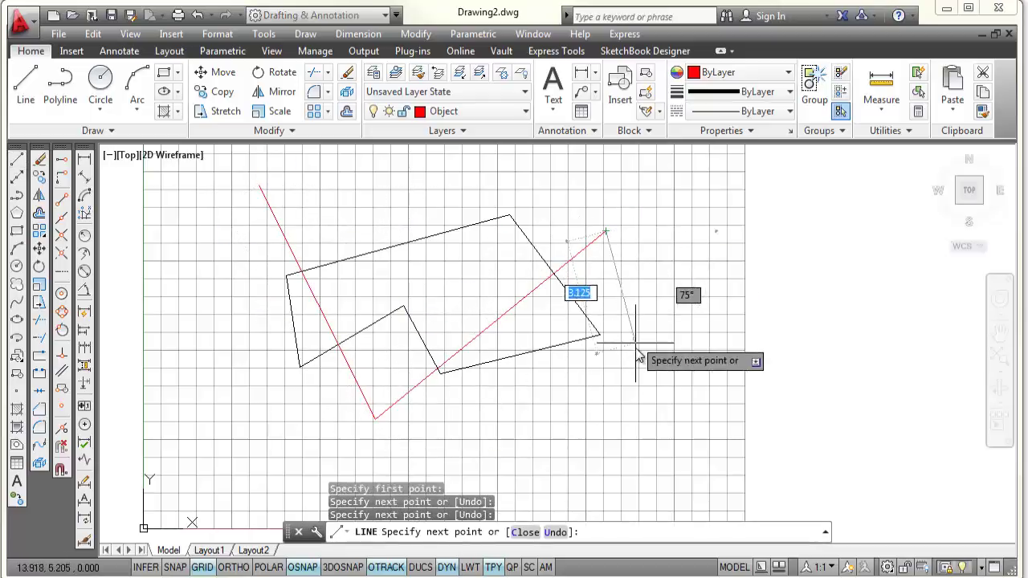
left_click(623, 389)
left_click(353, 202)
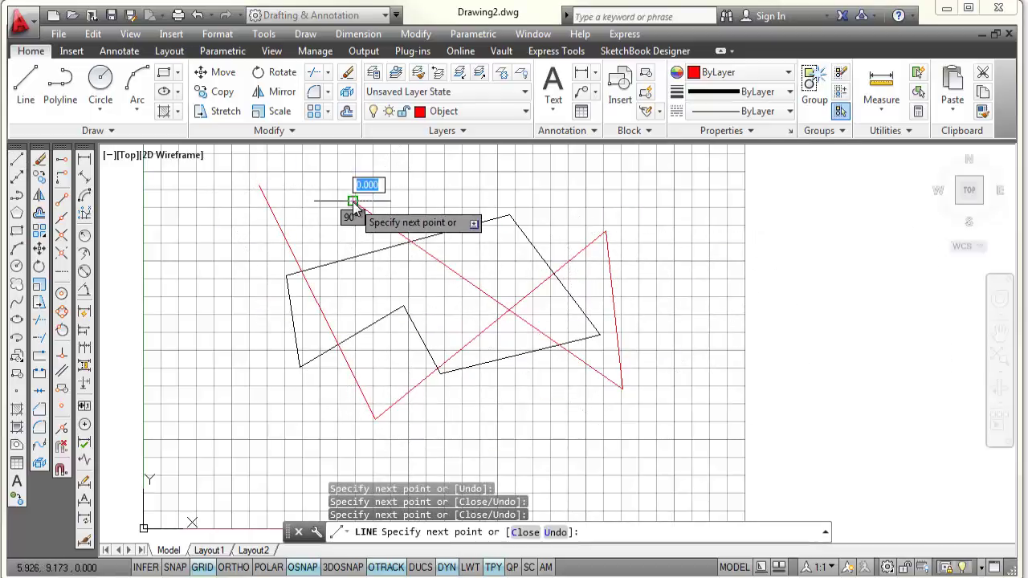
key("Escape")
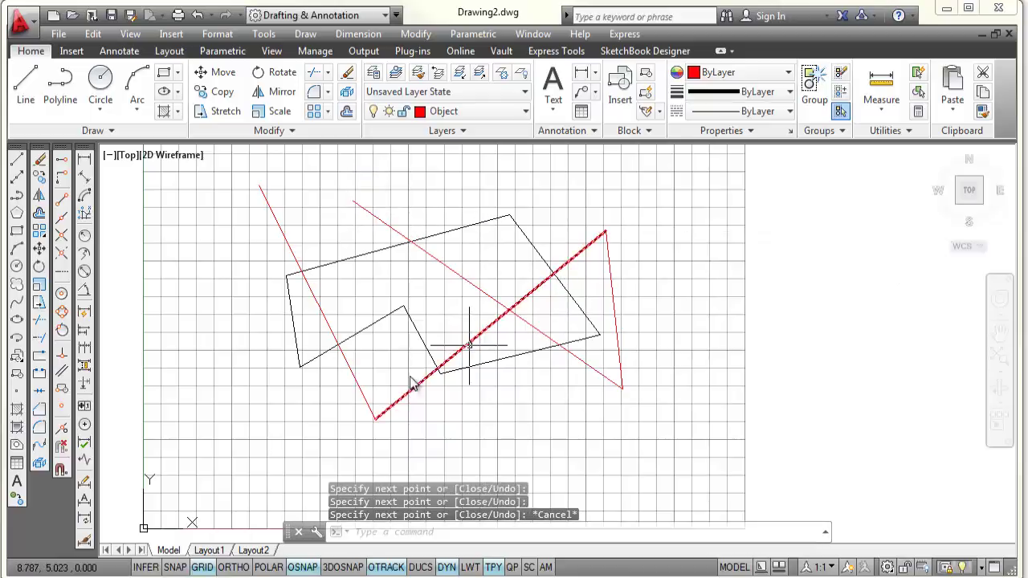
- Turn off the background grid
left_click(201, 567)
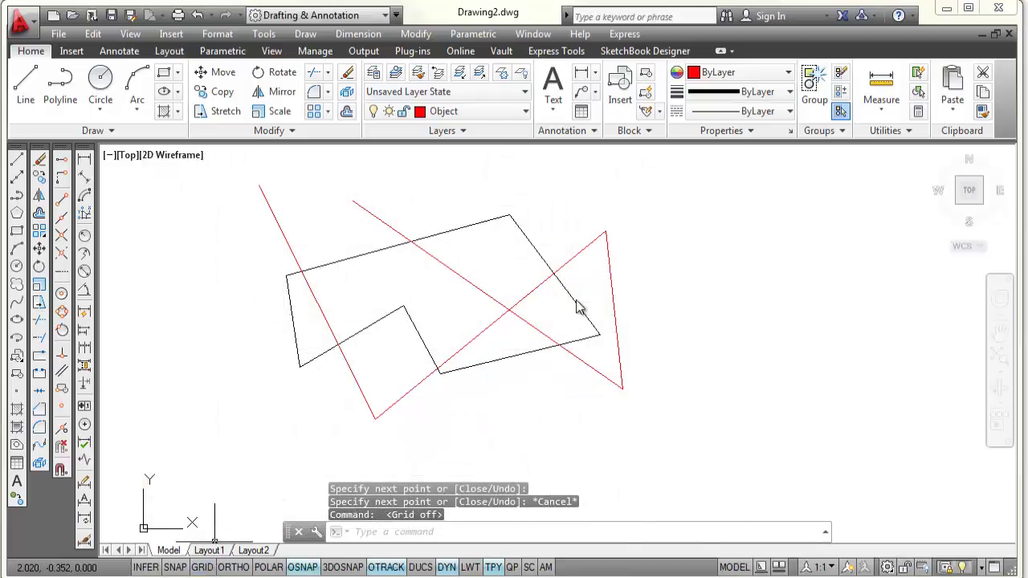
scroll(506, 345, "up", 4)
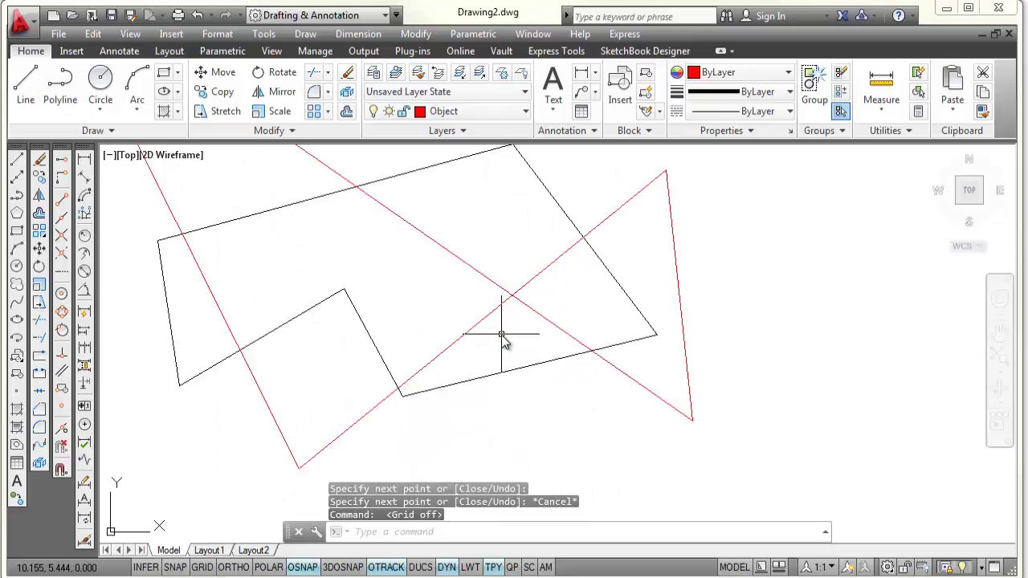
scroll(569, 314, "down", 1)
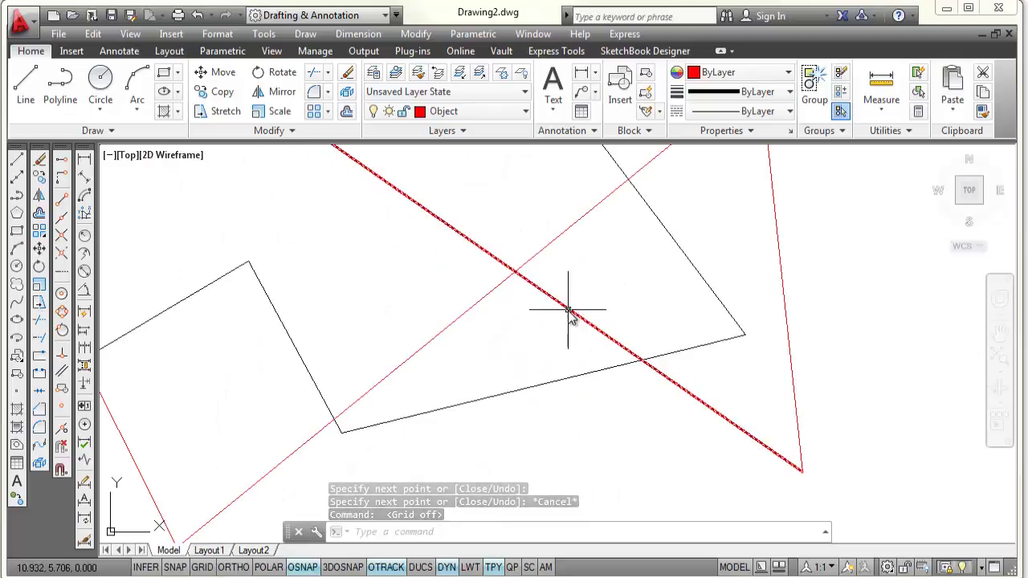
scroll(570, 310, "down", 1)
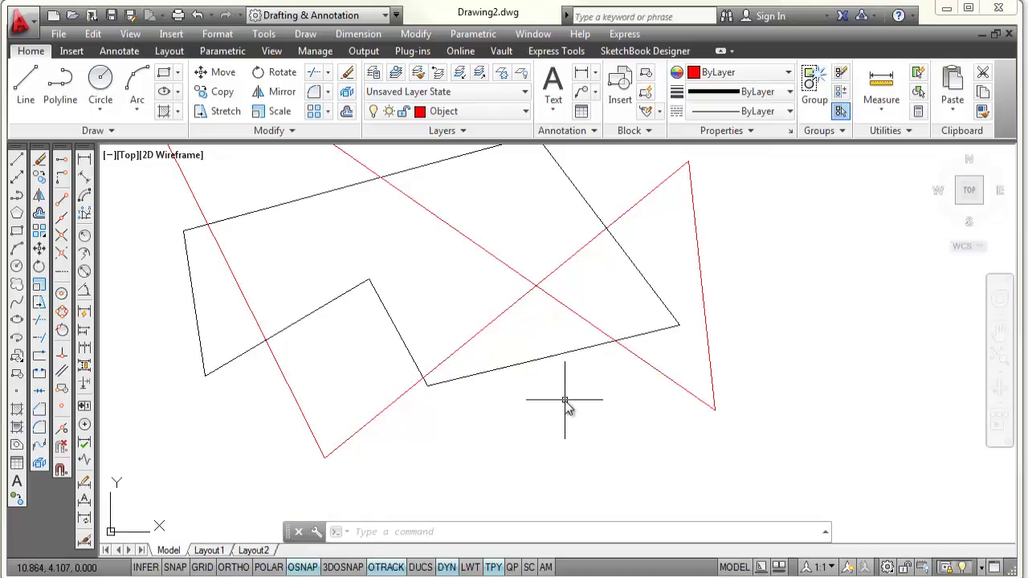
- Turn on lineweight display so the Object lines show at 0.50 mm, and recentre the view
left_click(471, 567)
scroll(589, 360, "down", 2)
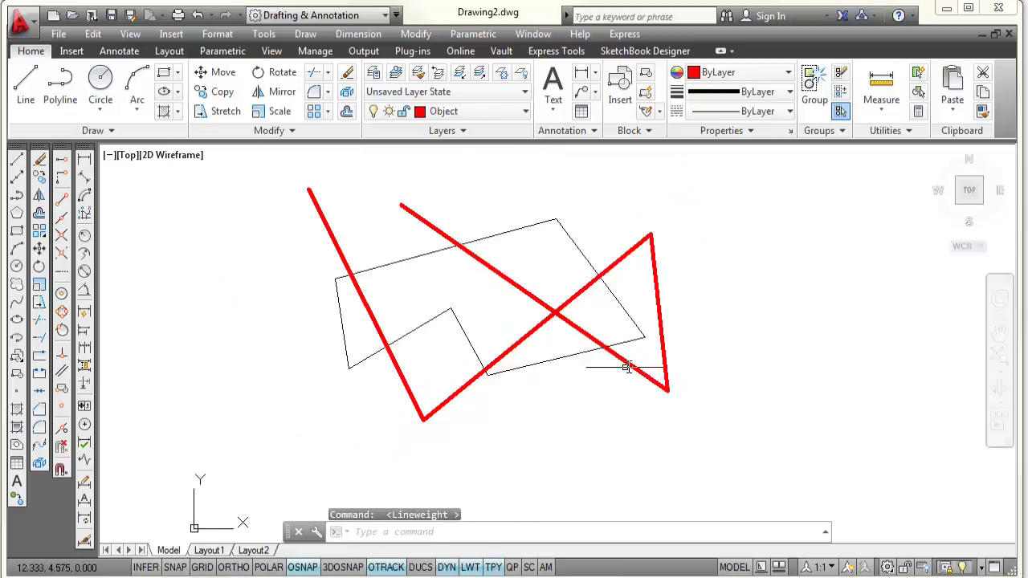
mouse_move(727, 308)
middle_mouse_down()
mouse_move(726, 381)
mouse_move(728, 349)
middle_mouse_up()
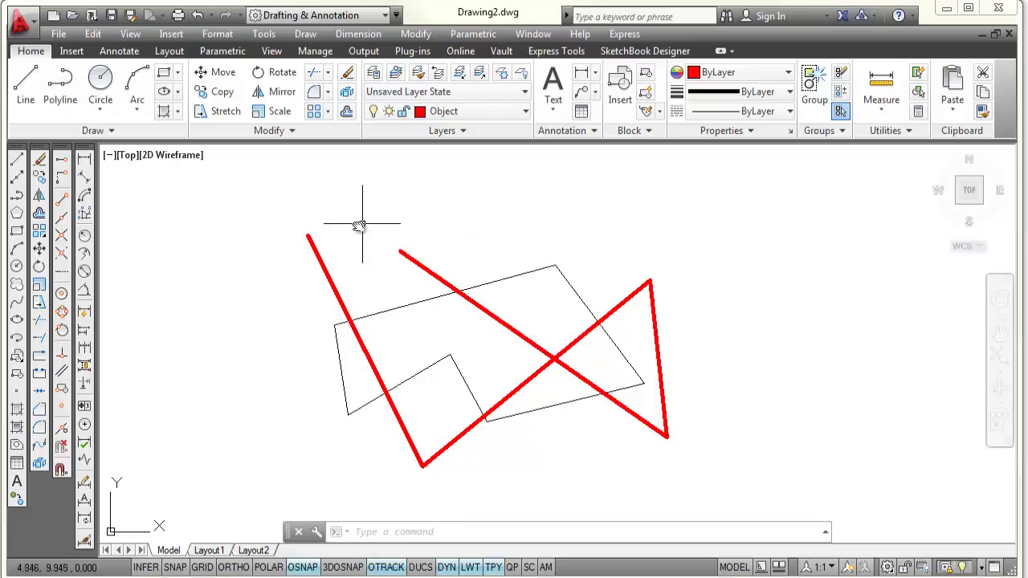
- Make Hidden the current layer and draw a four-segment blue dashed chain around the right side
left_click(527, 111)
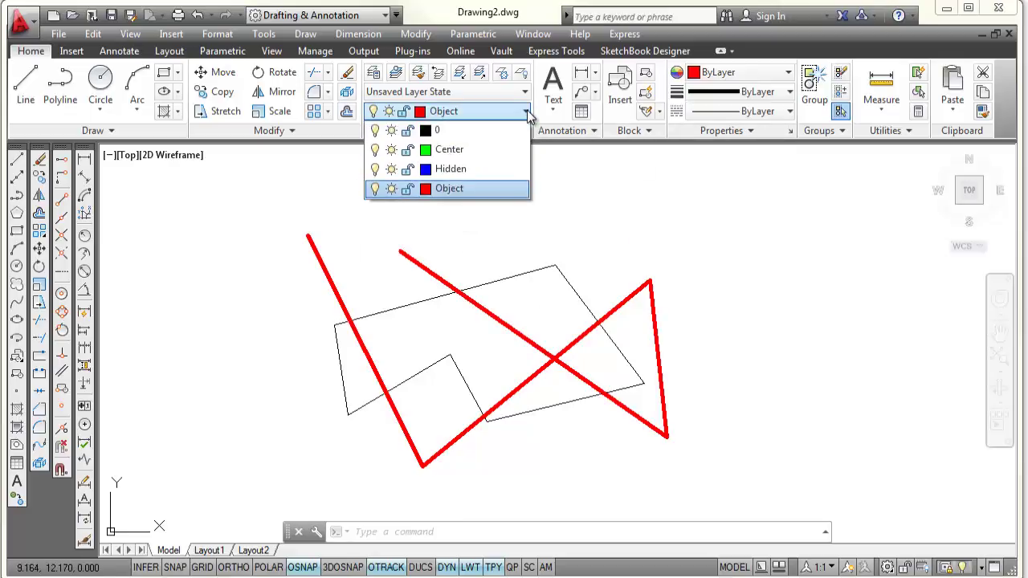
left_click(457, 170)
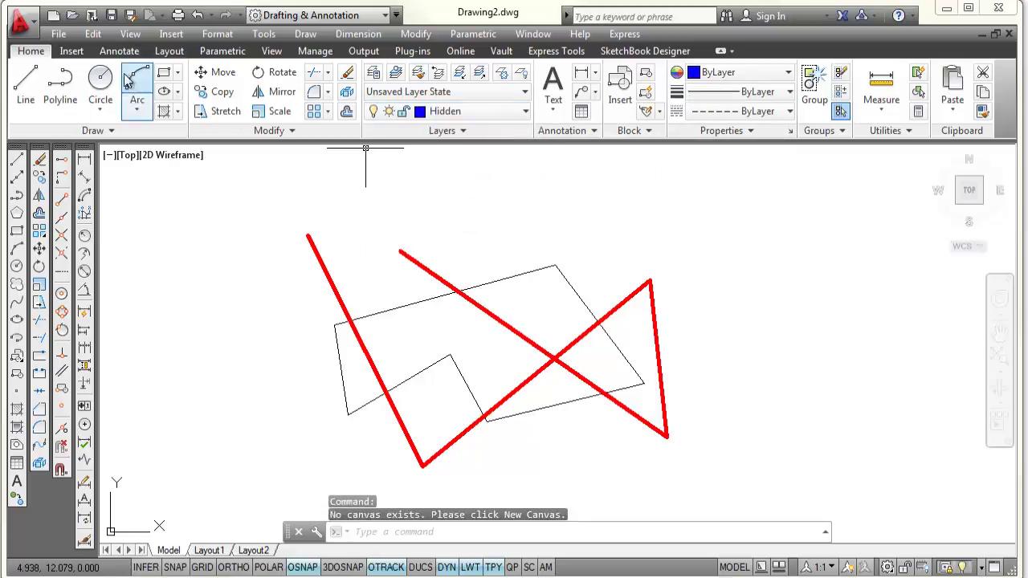
left_click(26, 85)
left_click(510, 189)
left_click(699, 218)
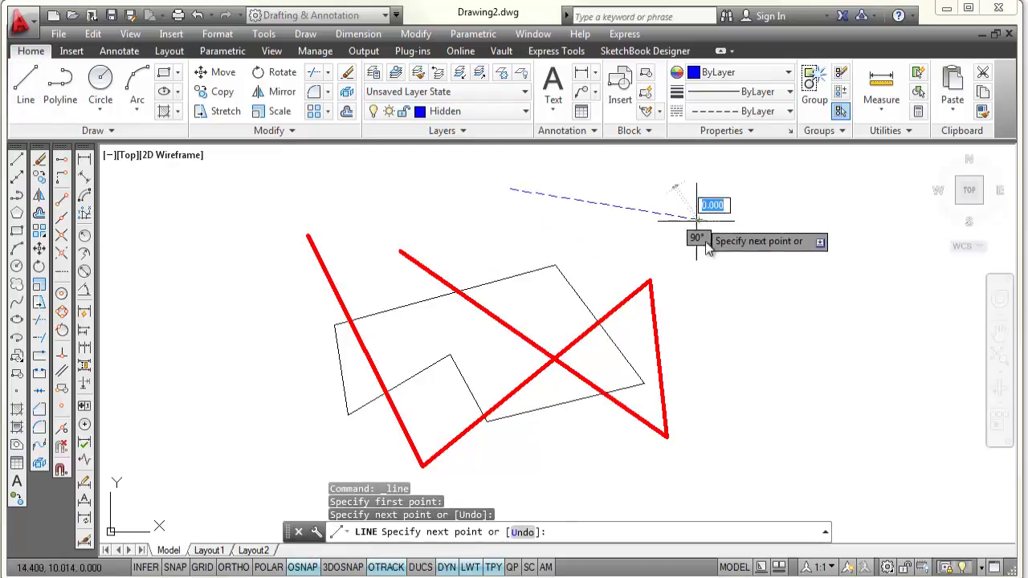
left_click(731, 394)
left_click(657, 505)
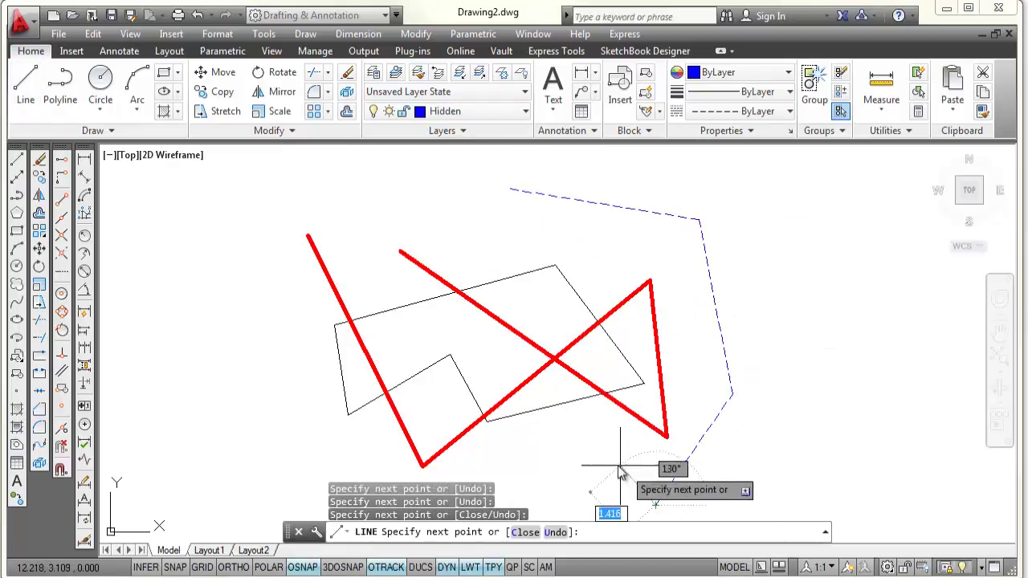
left_click(479, 204)
key("Escape")
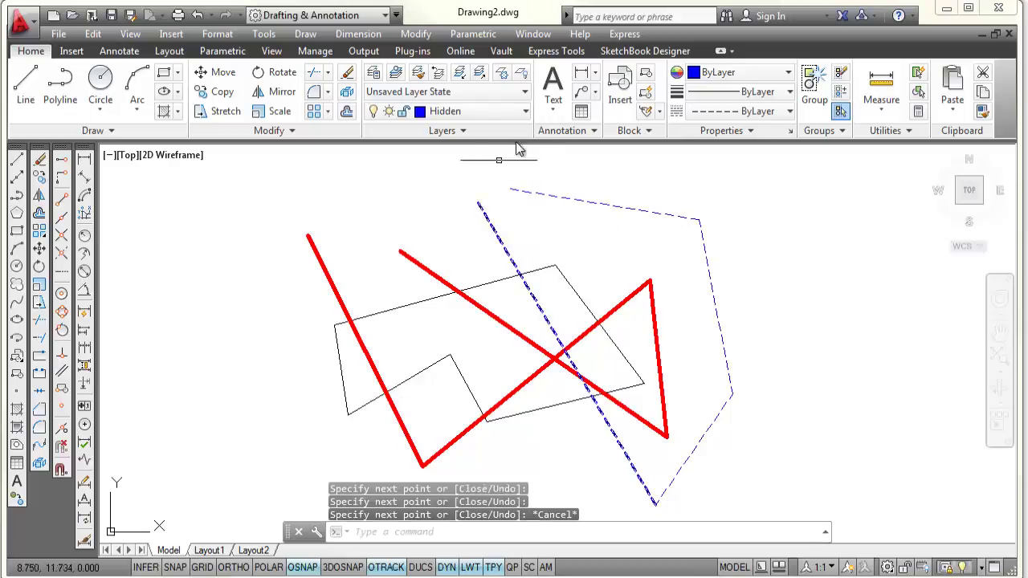
left_click(527, 113)
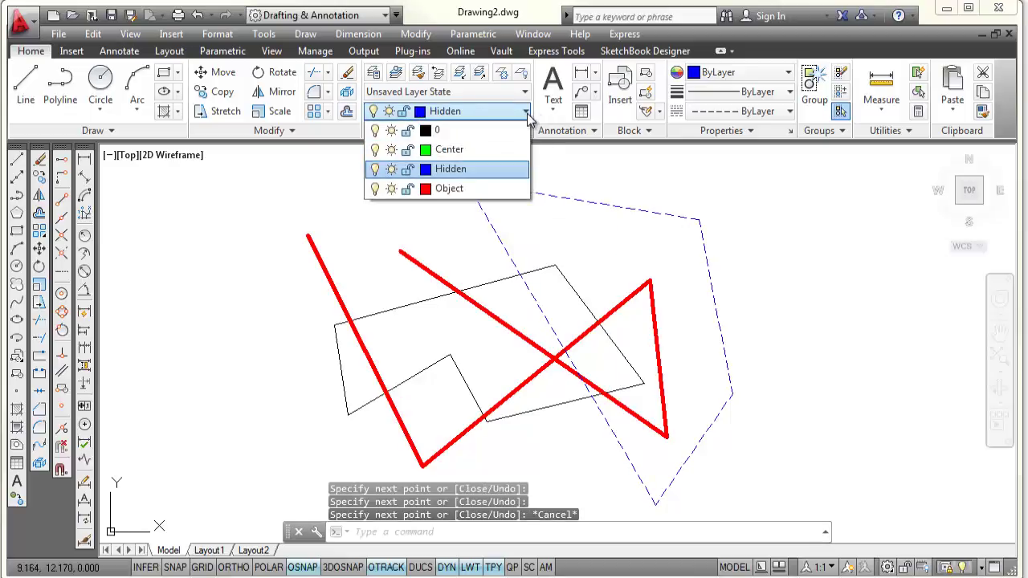
- Make Center the current layer and draw a four-segment green center-line chain on the left side
left_click(421, 149)
left_click(29, 88)
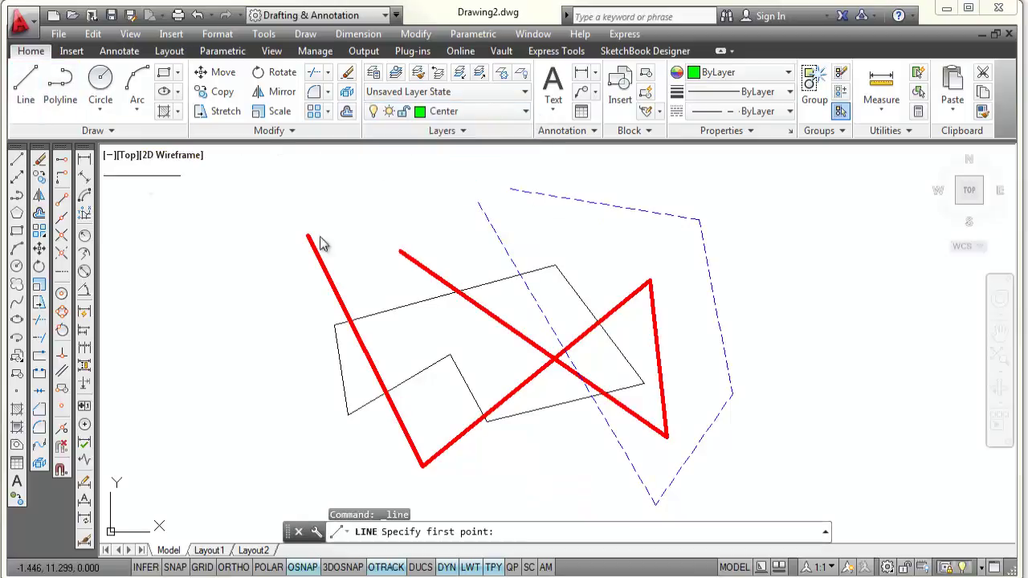
left_click(384, 187)
left_click(174, 274)
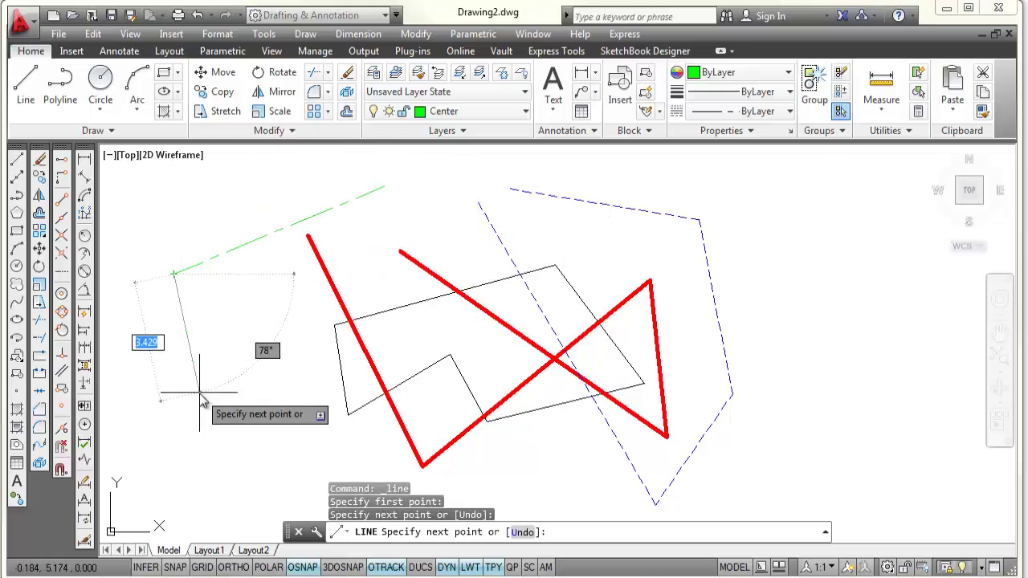
left_click(199, 393)
left_click(249, 308)
left_click(426, 209)
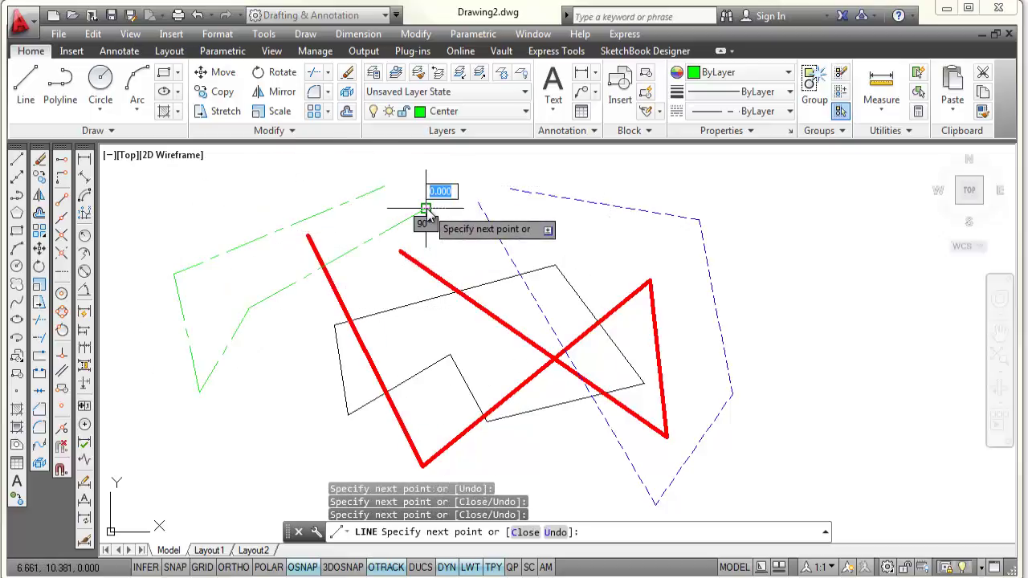
key("Escape")
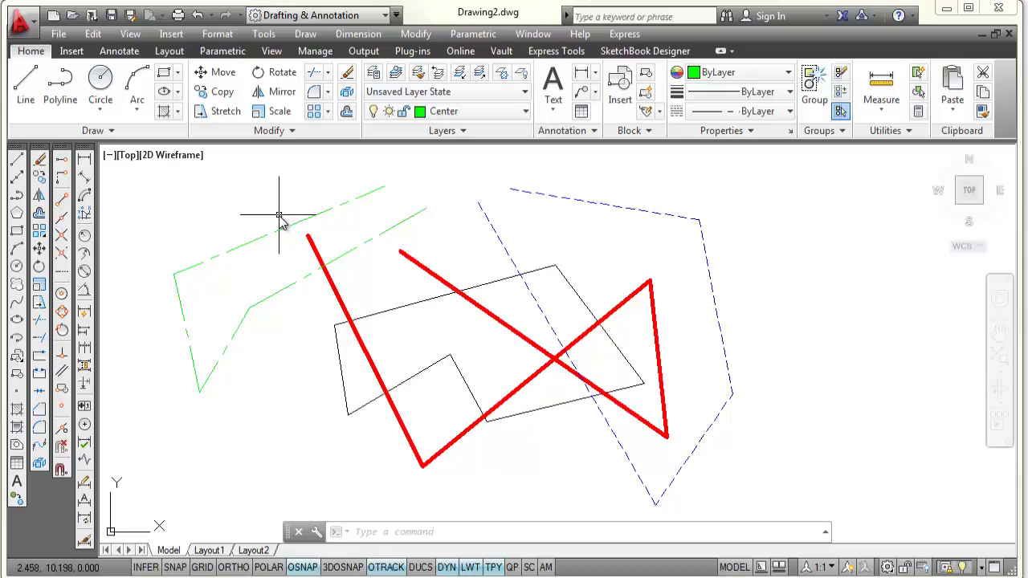
key("Escape")
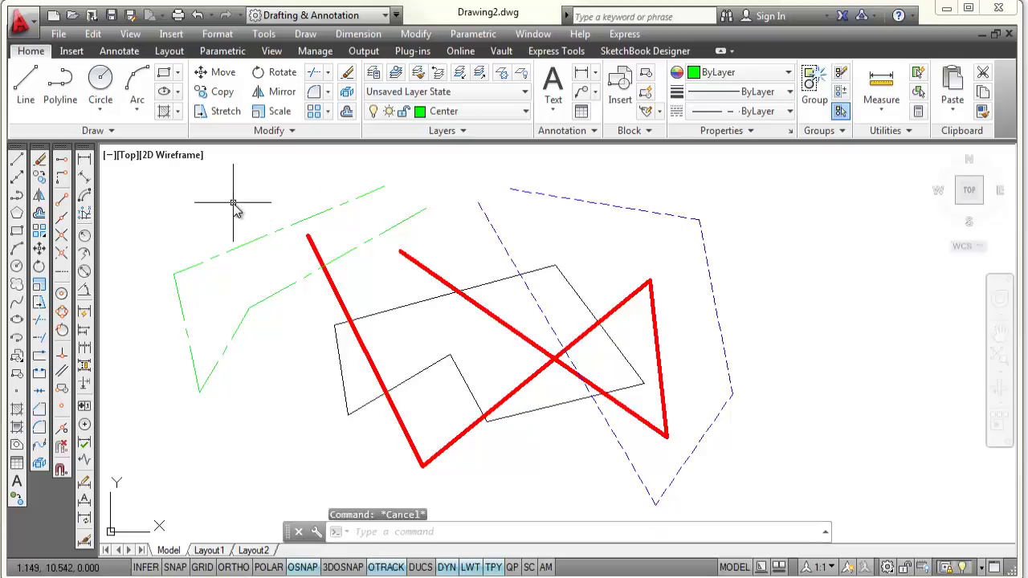
- Open the Options dialog from the drawing area's shortcut menu, showing the Display settings
right_click(233, 203)
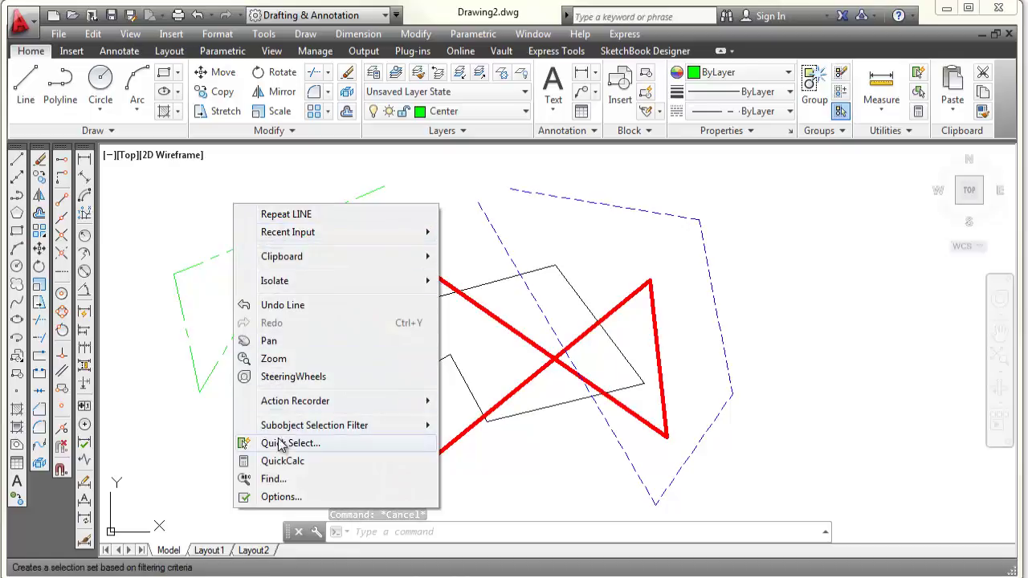
left_click(276, 499)
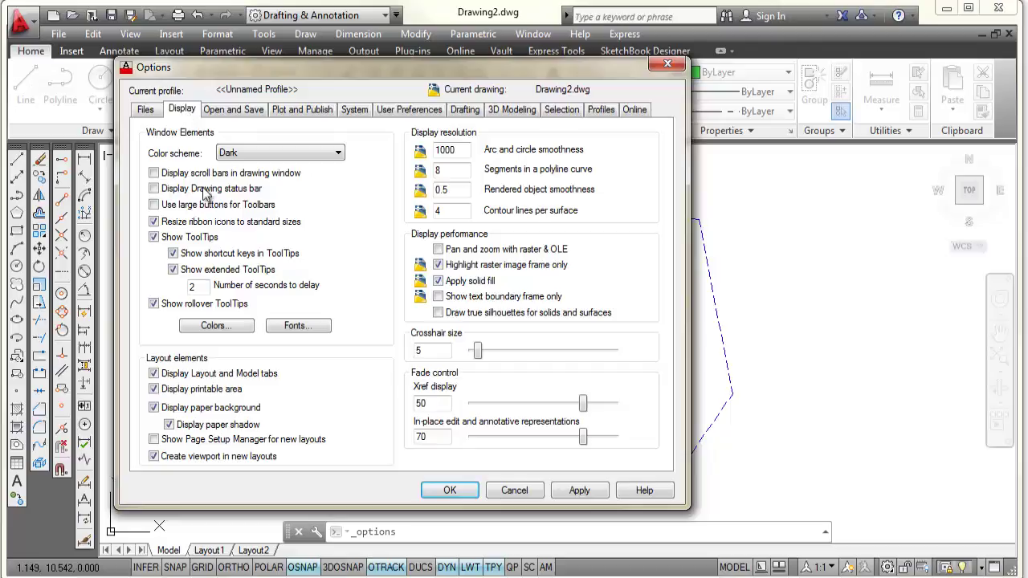
- Set the 2D model space uniform background colour to Black and apply the Options changes
left_click(214, 326)
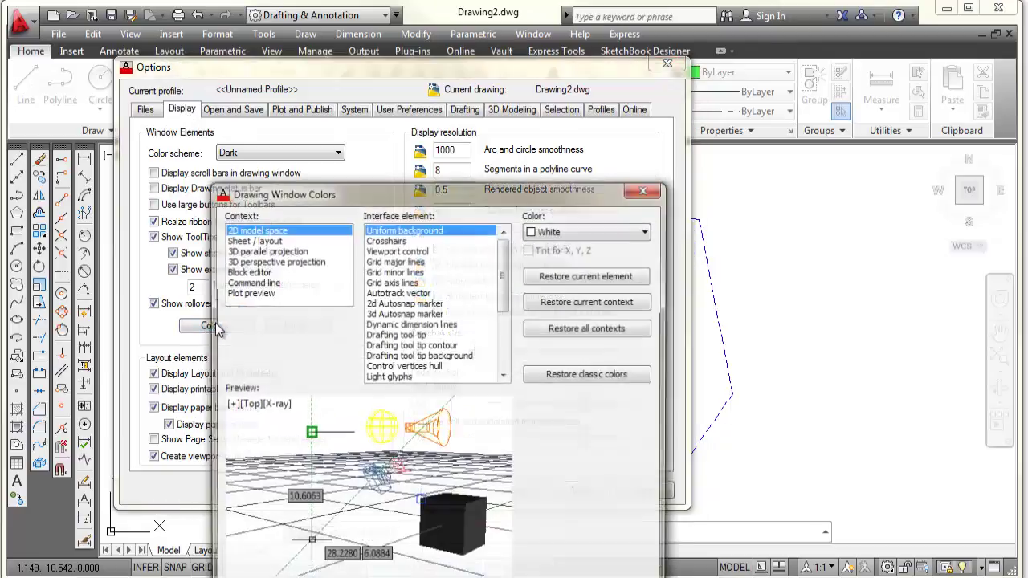
left_click_drag(471, 192, 431, 91)
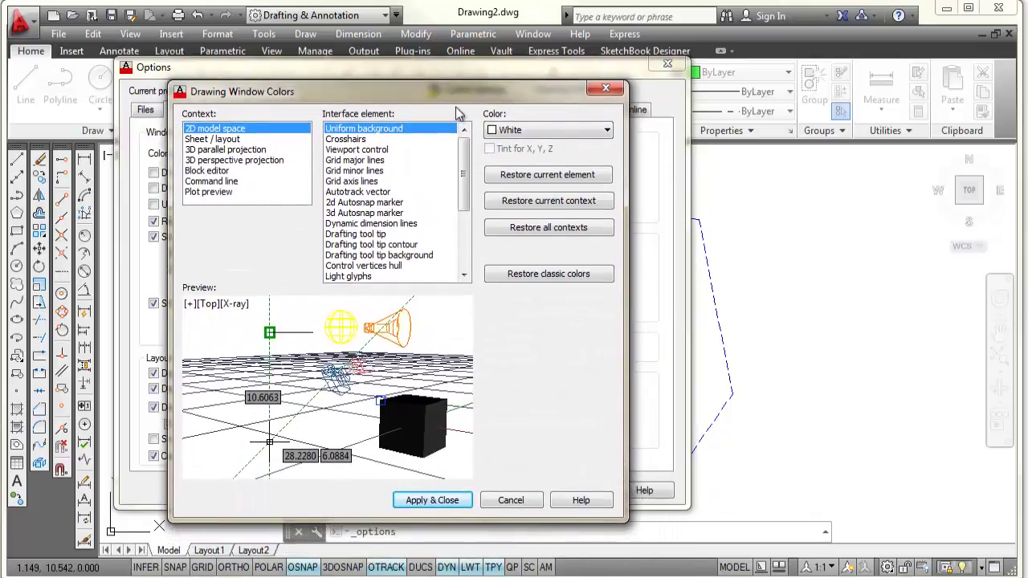
left_click(608, 132)
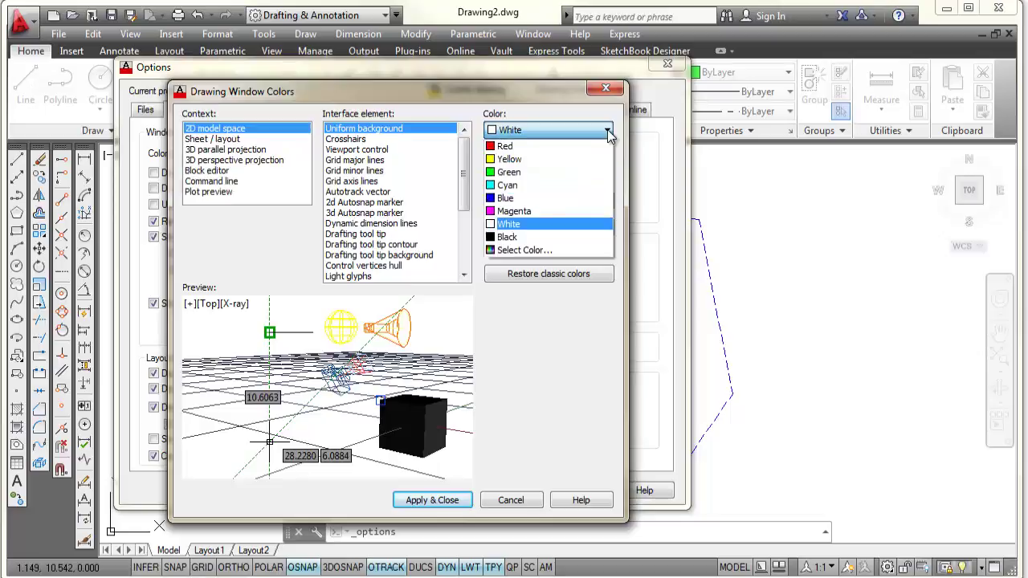
left_click(504, 238)
left_click(441, 501)
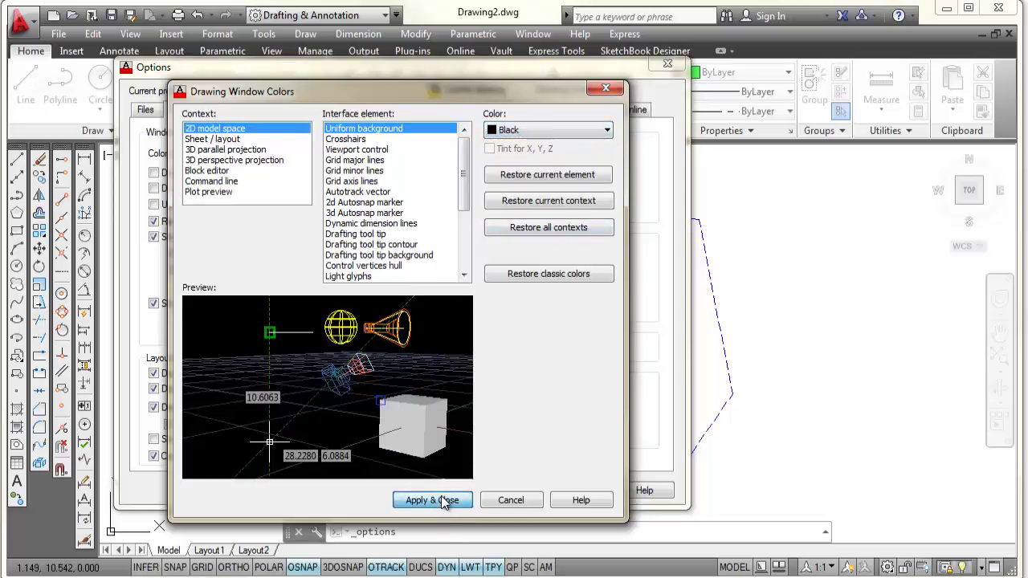
left_click(580, 491)
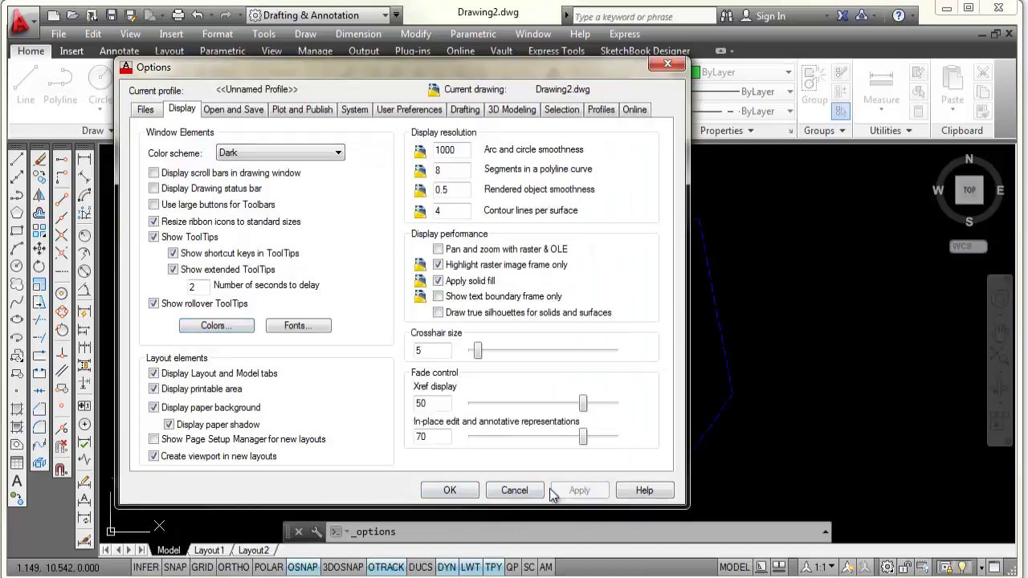
left_click(449, 491)
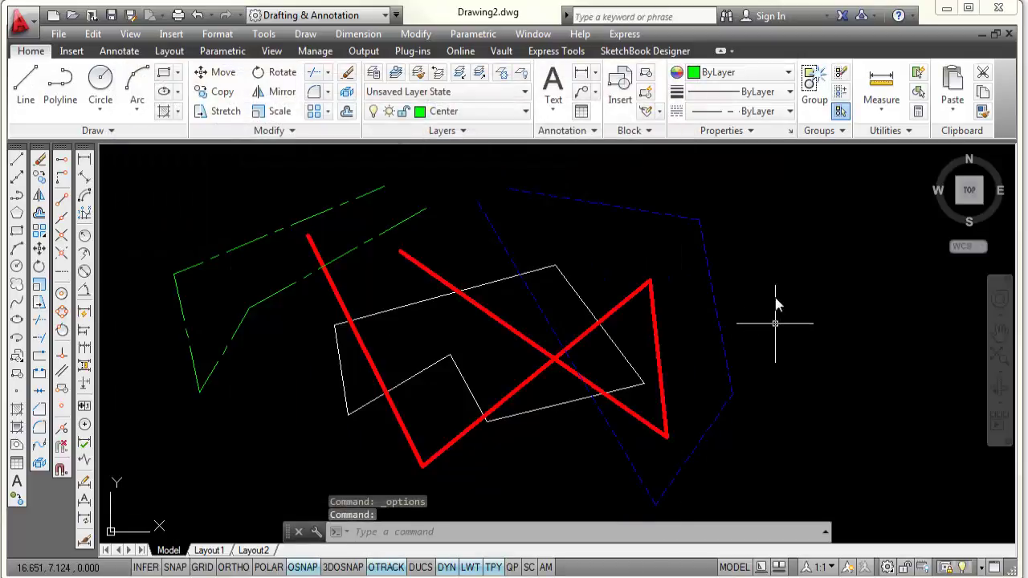
scroll(609, 303, "up", 4)
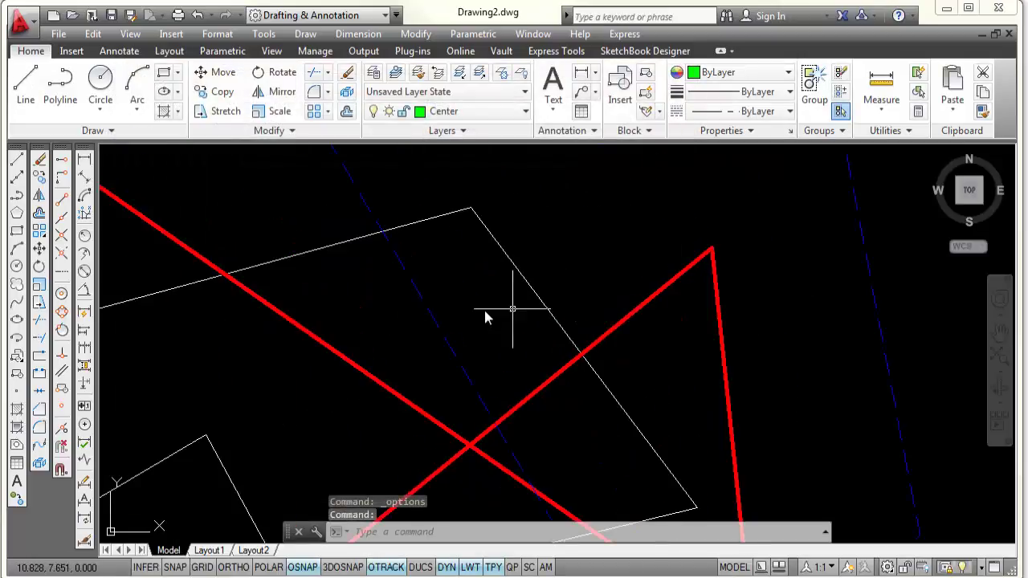
scroll(482, 322, "down", 4)
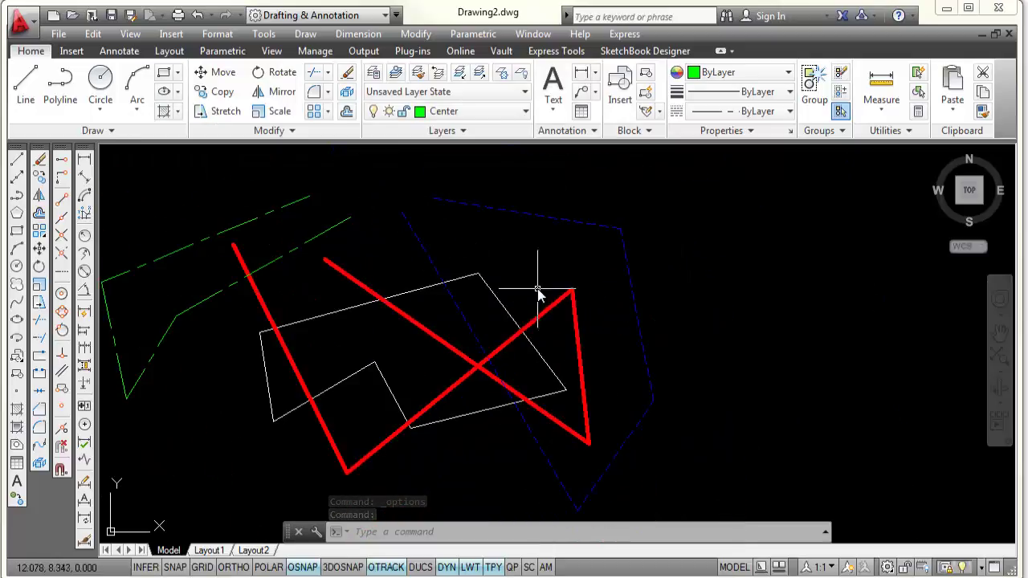
middle_click_drag(539, 294, 657, 293)
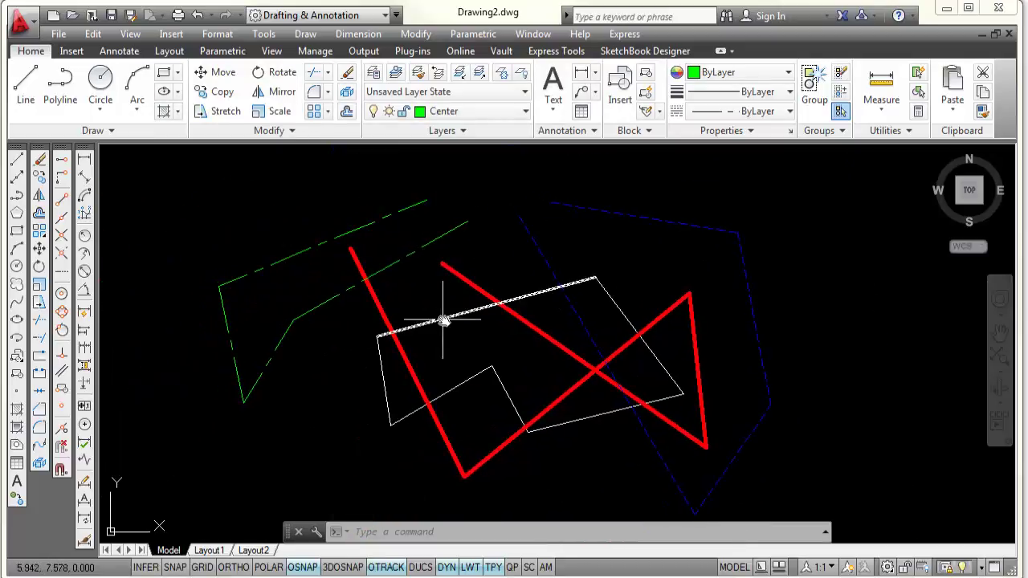
middle_click_drag(447, 321, 445, 352)
left_click(600, 314)
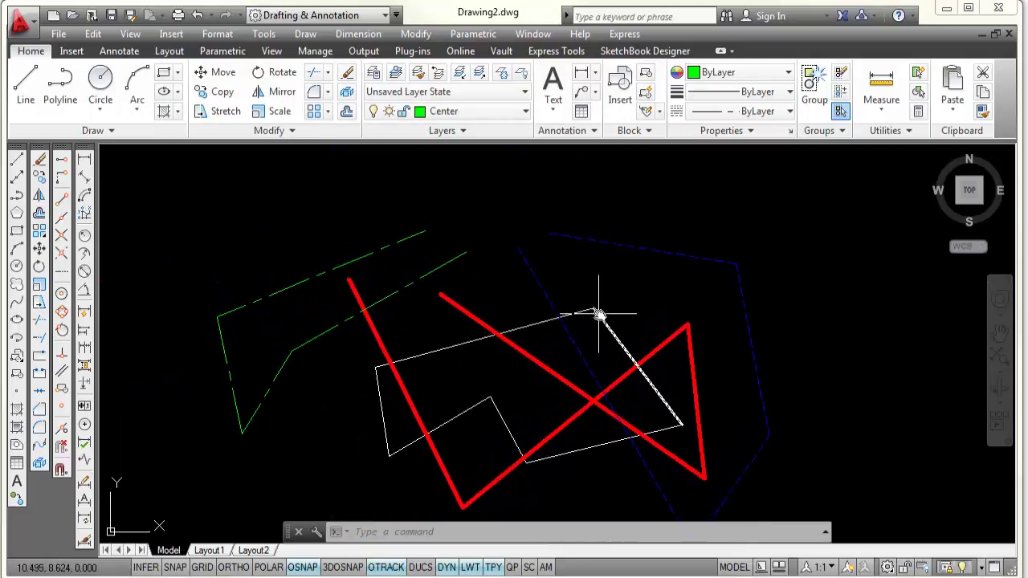
left_click(581, 311)
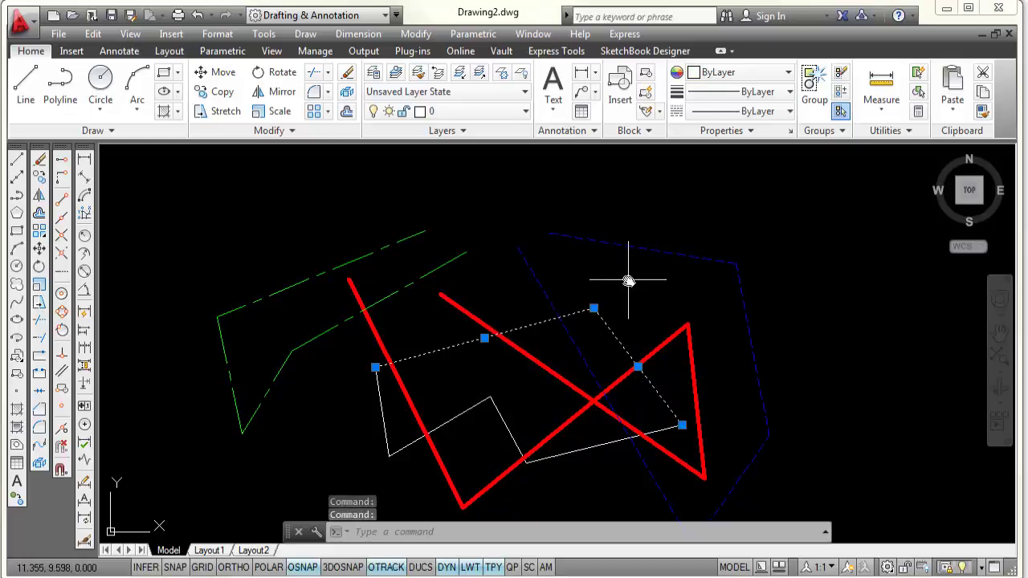
key("Escape")
mouse_move(627, 287)
middle_mouse_down()
mouse_move(649, 271)
mouse_move(649, 255)
mouse_move(639, 259)
middle_mouse_up()
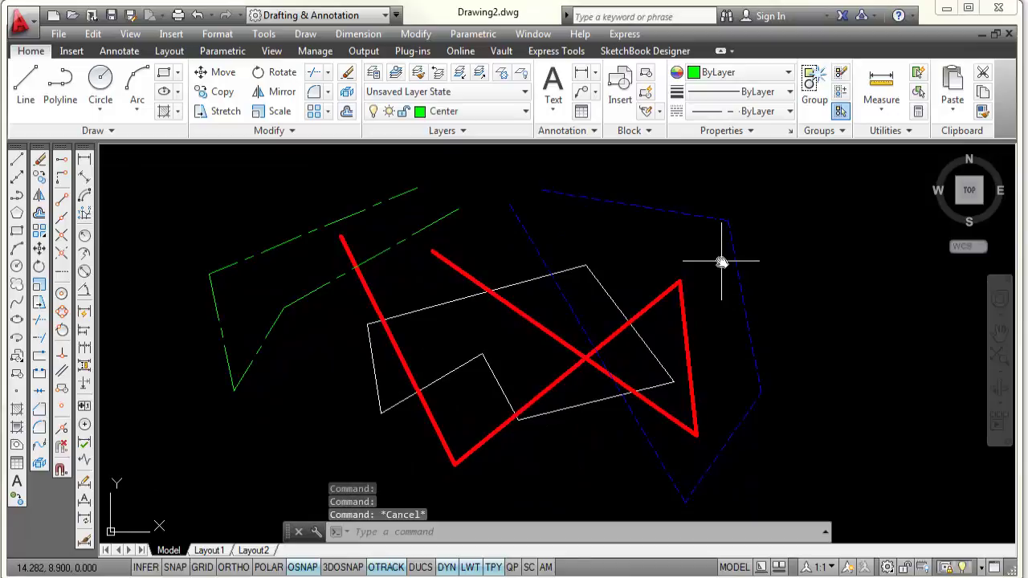